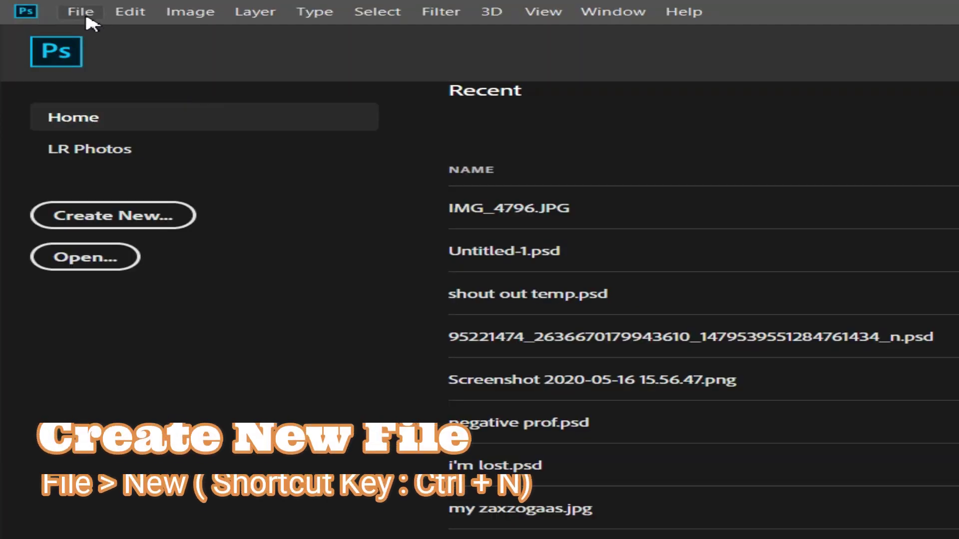
# Create a new portrait RGB document 5 × 7 inches at 200 pixels/inch with a white background.
pyautogui.click(35, 8)
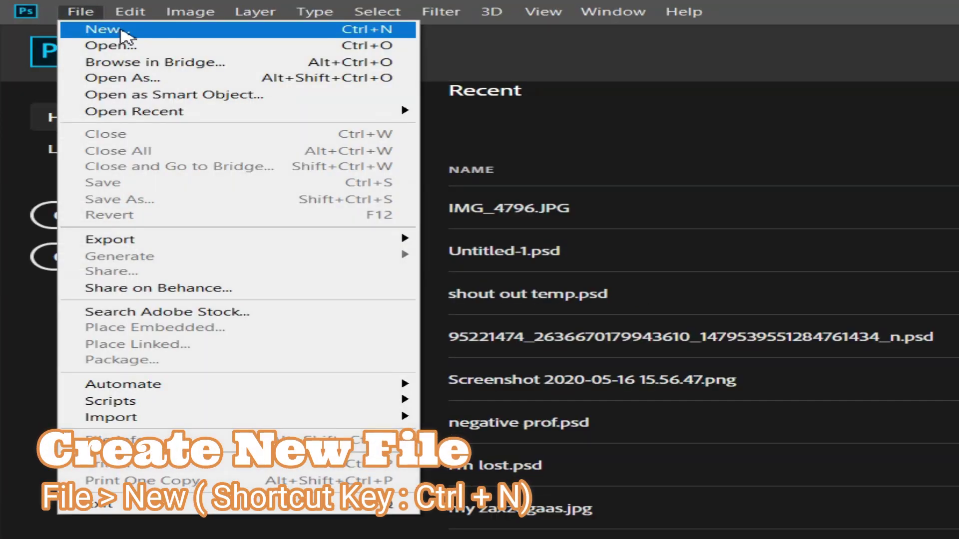
pyautogui.click(122, 30)
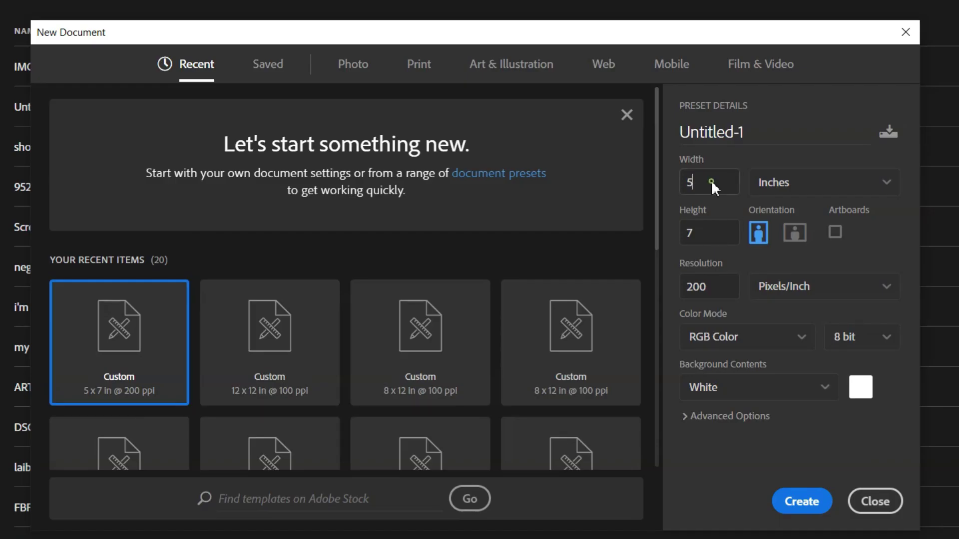
pyautogui.click(712, 181)
pyautogui.click(714, 238)
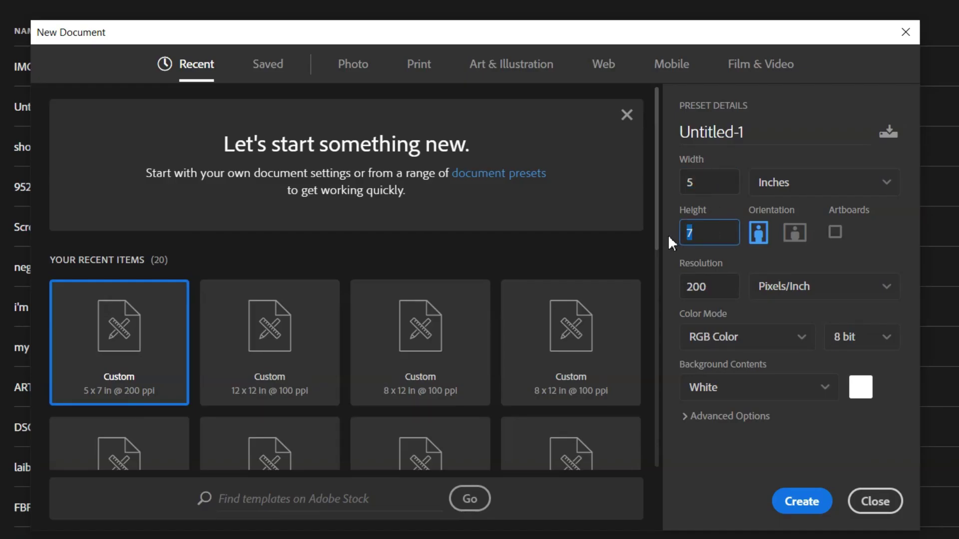
pyautogui.click(714, 286)
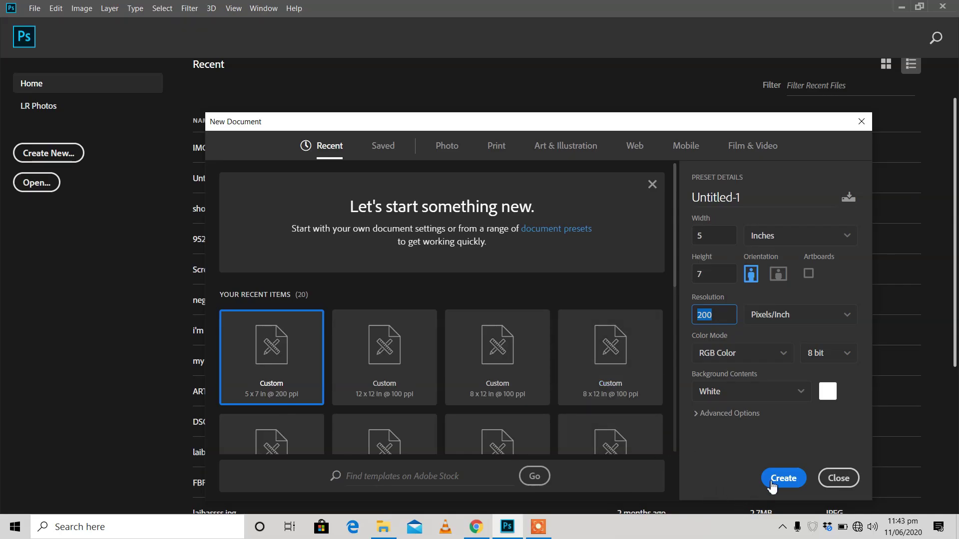
pyautogui.click(780, 479)
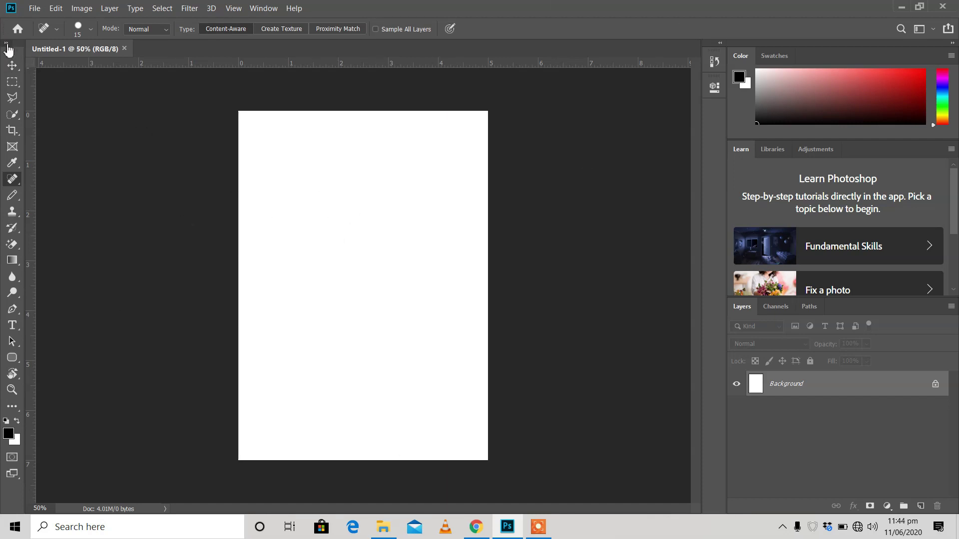
# Detach the Layers panel over the canvas, move the toolbar next to the docked panels, and close the Layers panel.
pyautogui.click(6, 43)
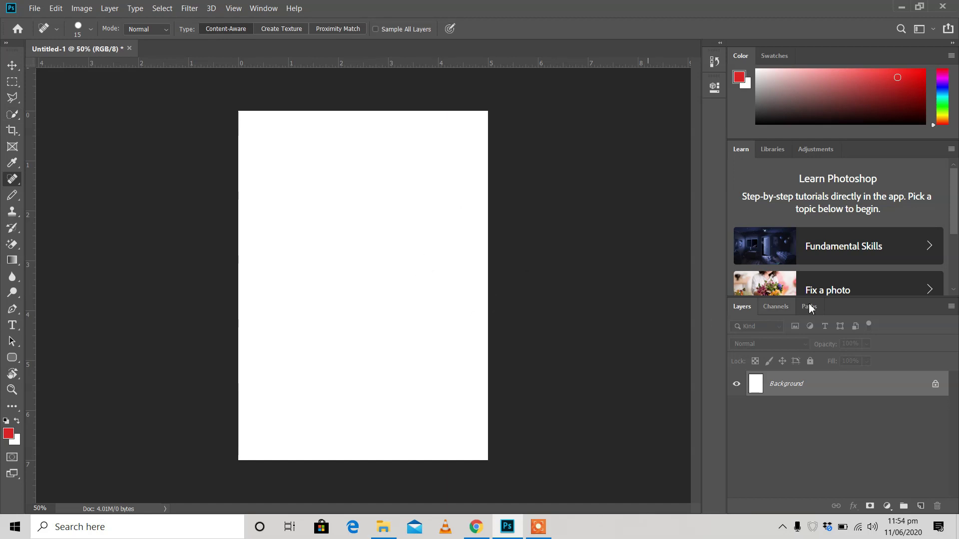
pyautogui.moveTo(740, 310); pyautogui.dragTo(92, 95)
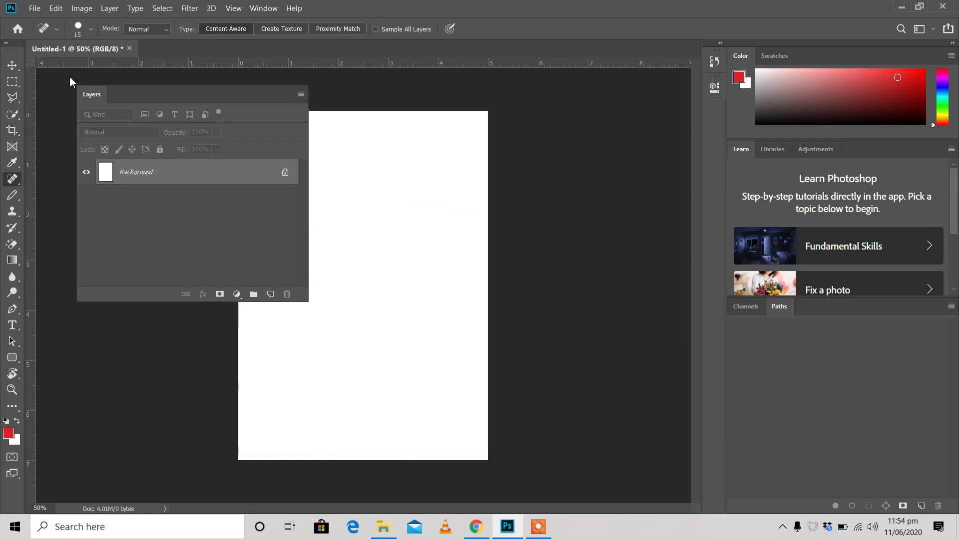
pyautogui.moveTo(12, 58); pyautogui.dragTo(702, 78)
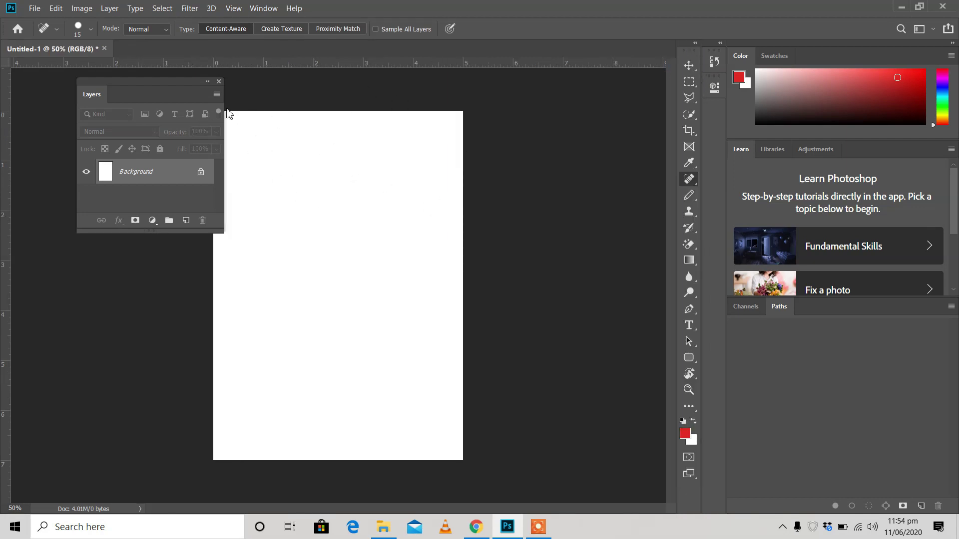
pyautogui.click(219, 82)
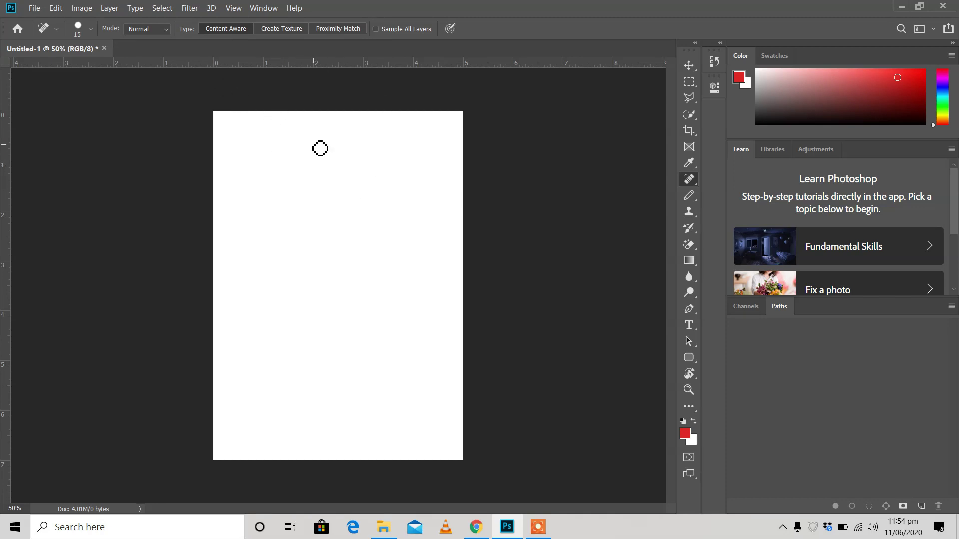
# Reset the Essentials workspace to its default panel layout.
pyautogui.click(256, 11)
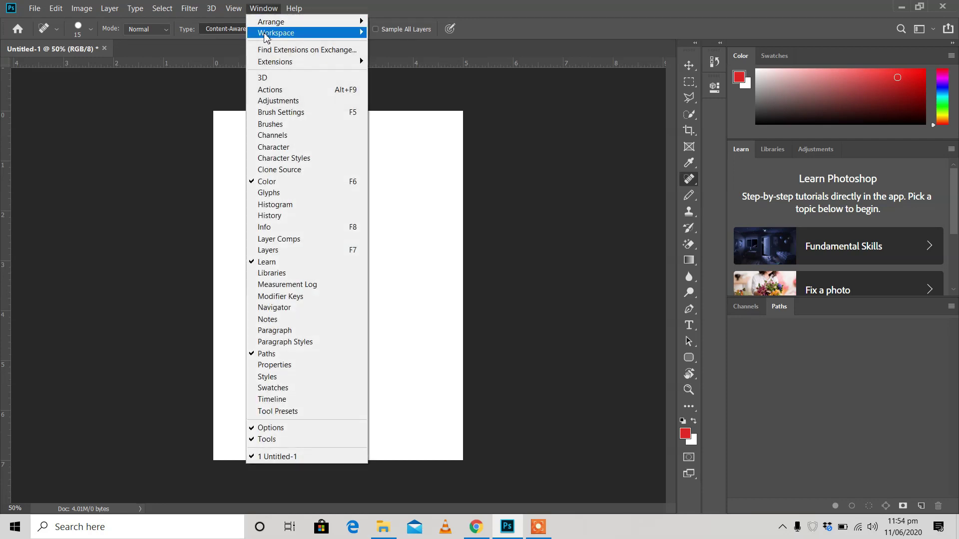
pyautogui.moveTo(268, 38)
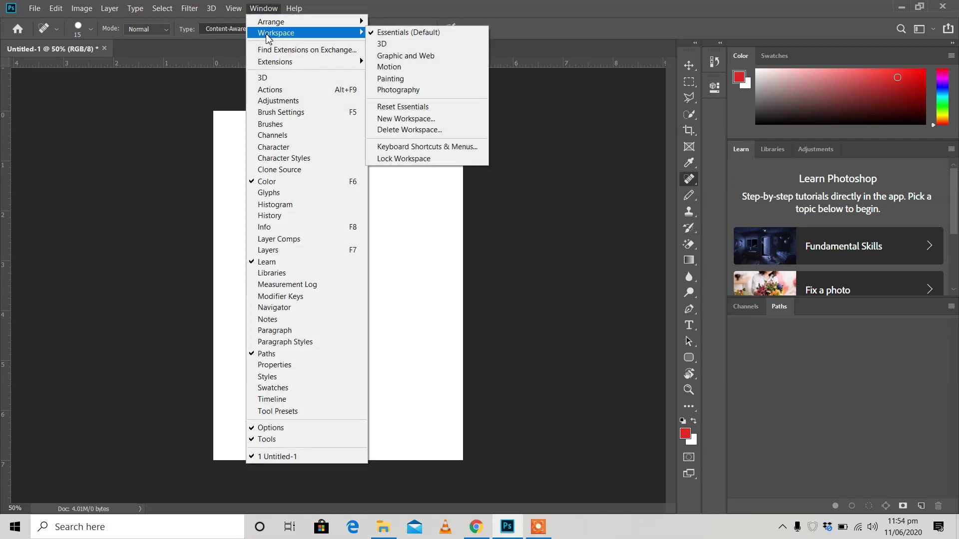
pyautogui.click(431, 107)
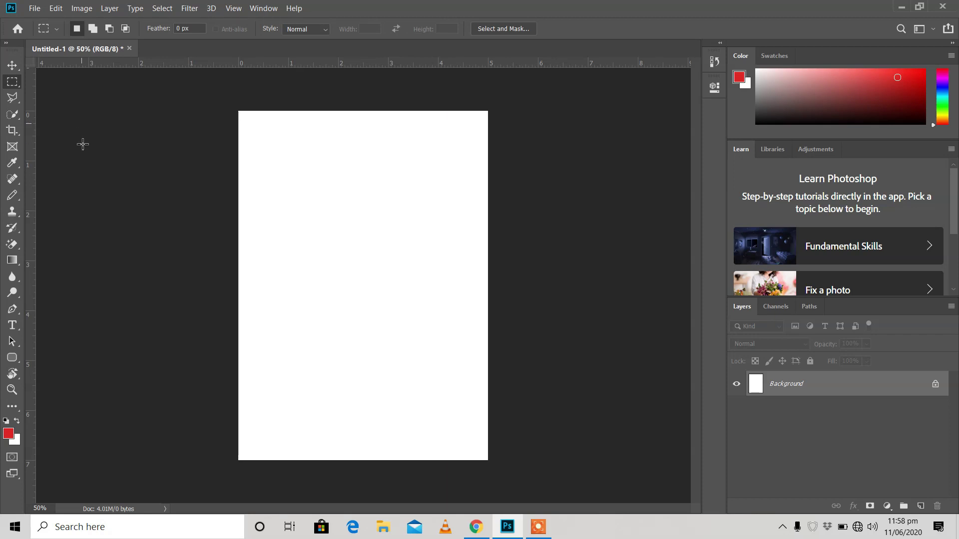
# Open the image roland-larsson-270120.jpg through the Open dialog.
pyautogui.click(34, 8)
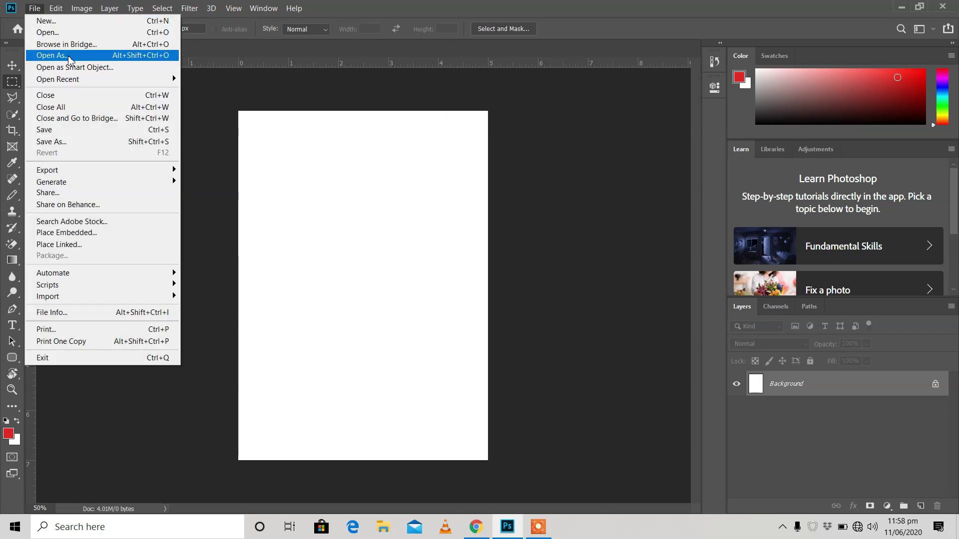
pyautogui.click(75, 36)
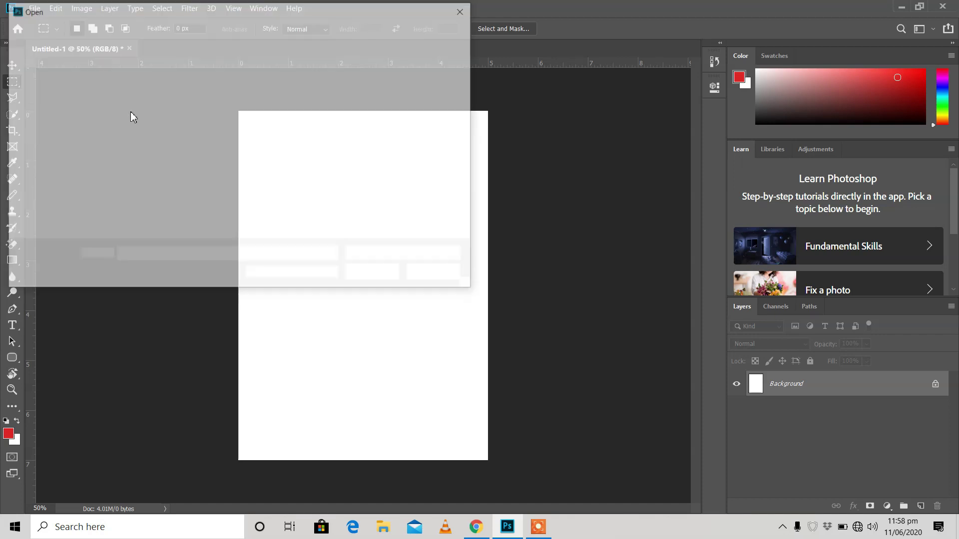
pyautogui.click(375, 275)
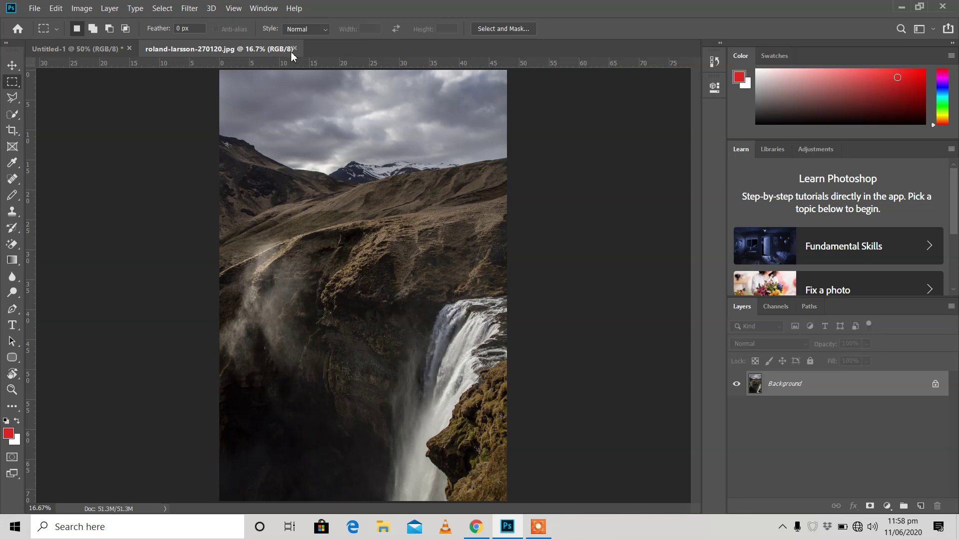
# Close the waterfall image and reopen roland-larsson-270120.jpg from its desktop file as a separate document.
pyautogui.moveTo(291, 50); pyautogui.dragTo(195, 162)
pyautogui.click(901, 7)
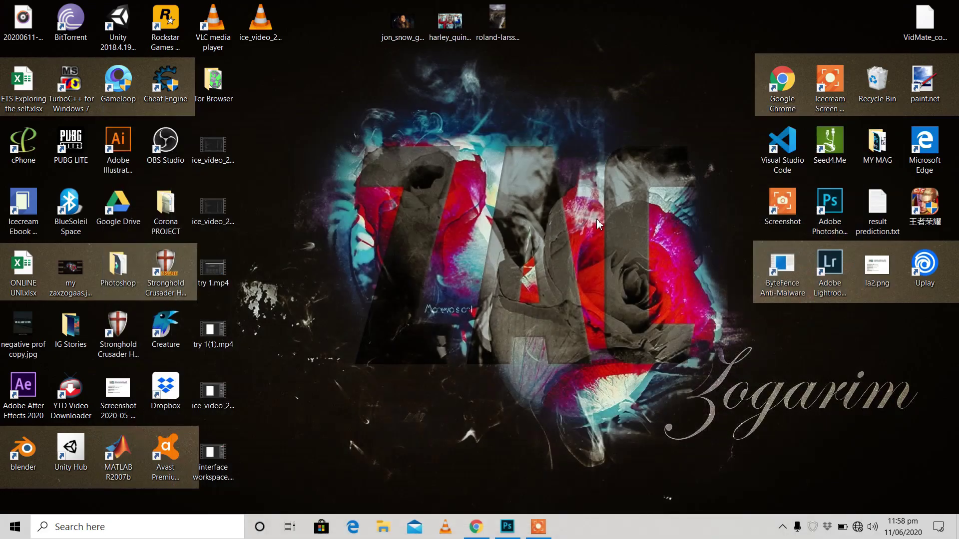
pyautogui.moveTo(497, 20); pyautogui.dragTo(179, 50)
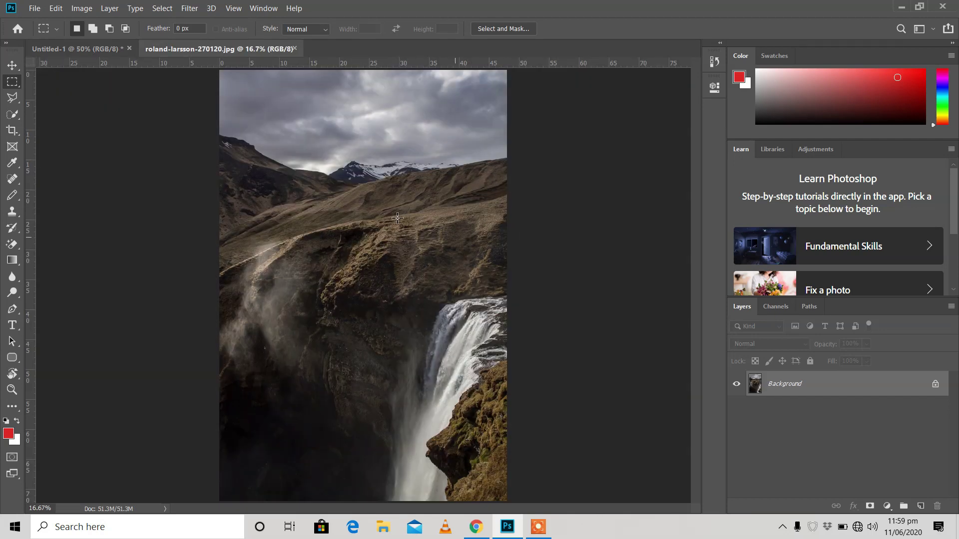
# Open jon_snow_game_of_thrones_season_7-wide.jpg from the desktop as another document and switch between it and the waterfall image.
pyautogui.click(520, 522)
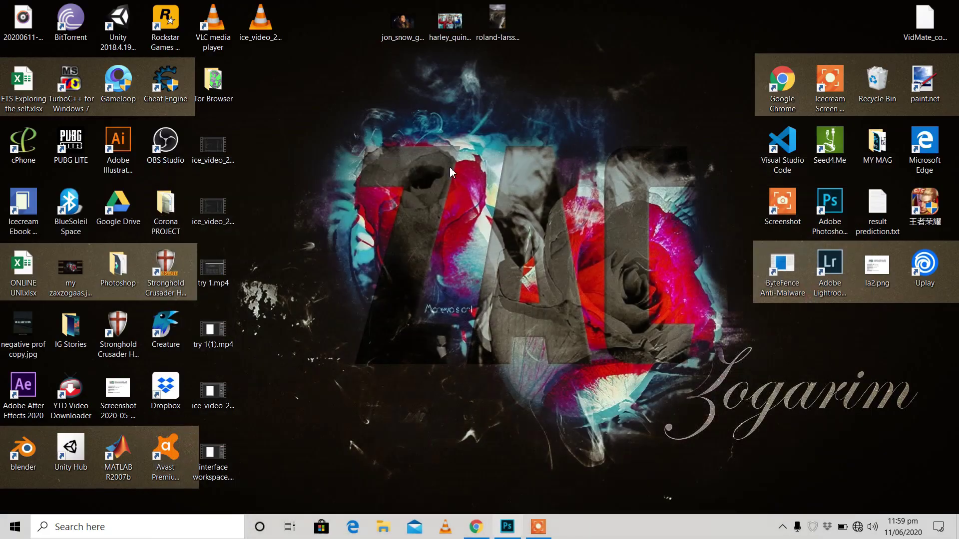
pyautogui.moveTo(404, 33); pyautogui.dragTo(438, 47)
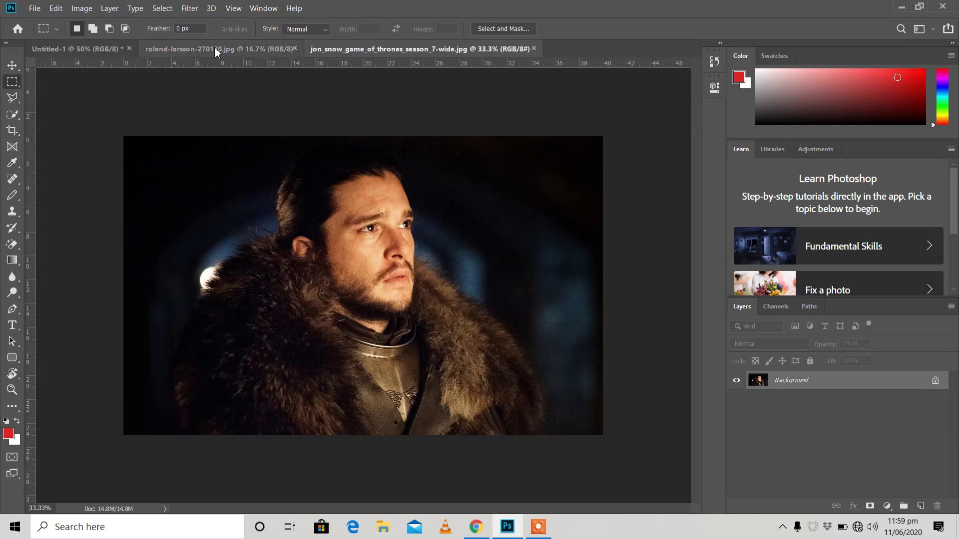
pyautogui.click(245, 50)
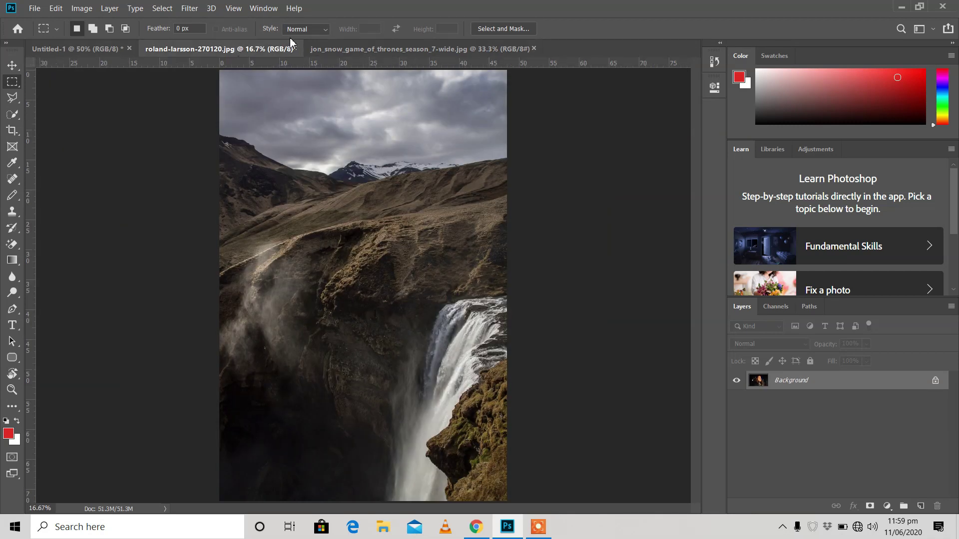
pyautogui.click(388, 54)
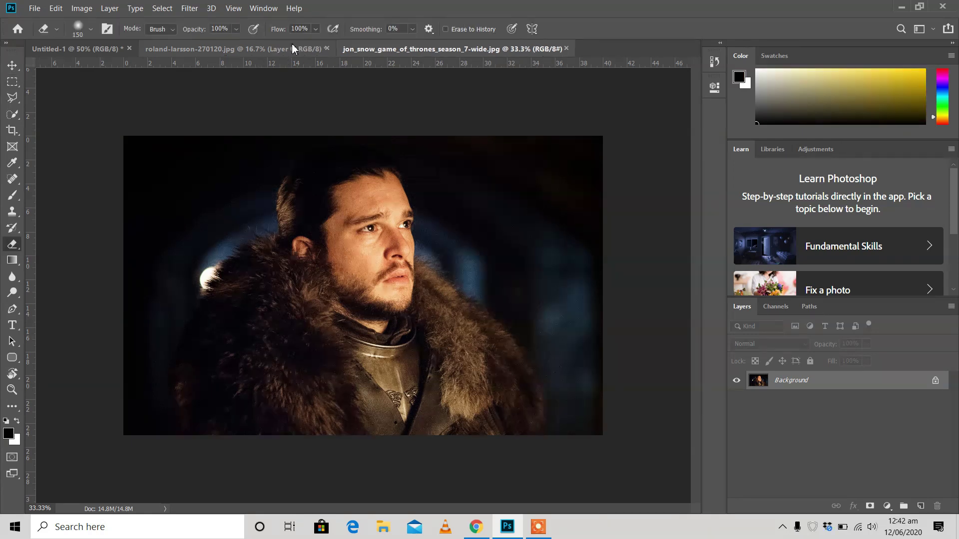
# Add a new empty layer to the waterfall document and set the Brush tool's size to 50 px.
pyautogui.click(214, 54)
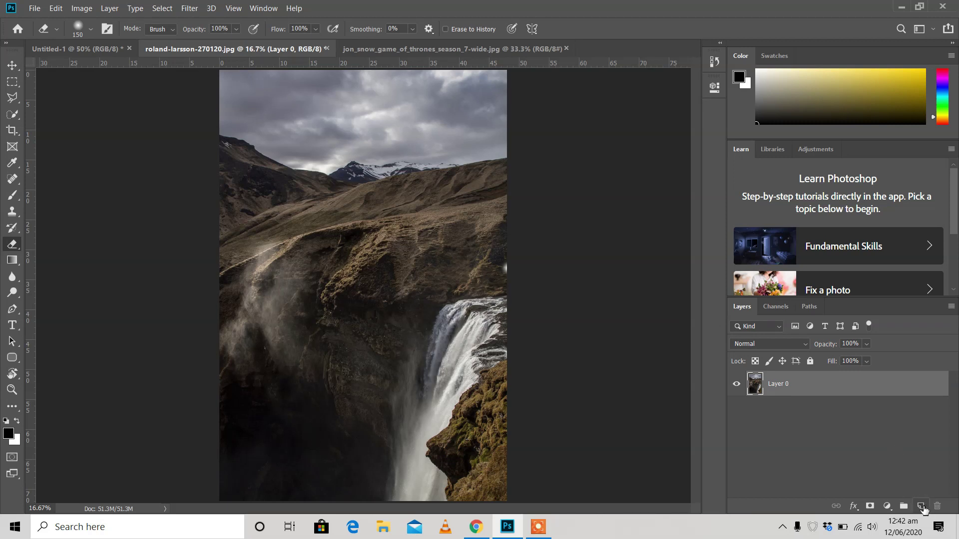
pyautogui.click(922, 506)
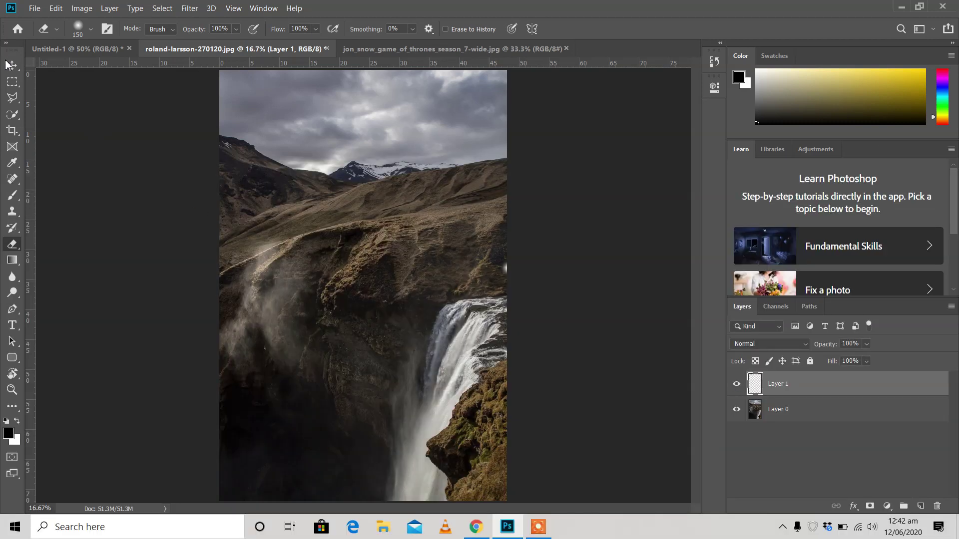
pyautogui.click(17, 199)
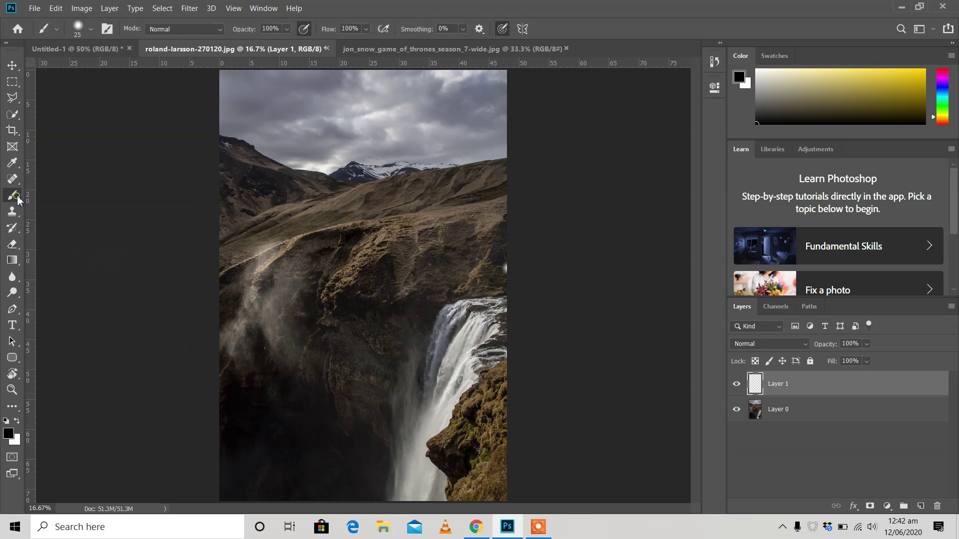
pyautogui.click(79, 33)
pyautogui.moveTo(79, 74); pyautogui.dragTo(91, 73)
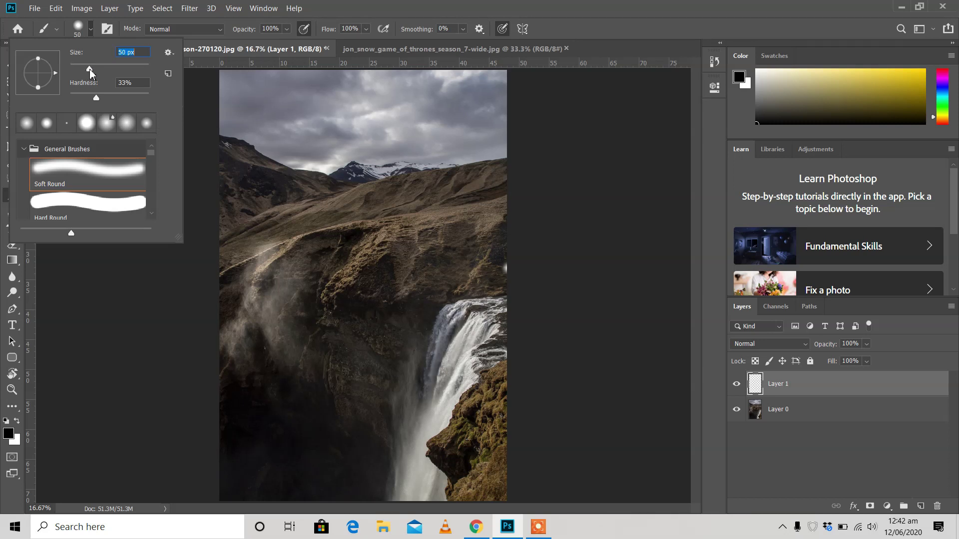
pyautogui.click(91, 31)
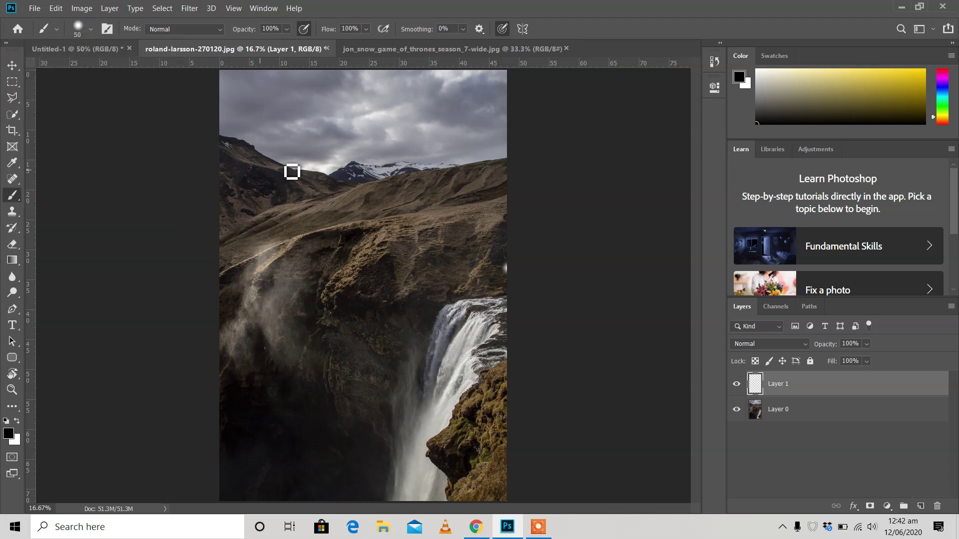
# Set the foreground color to bright red.
pyautogui.click(9, 435)
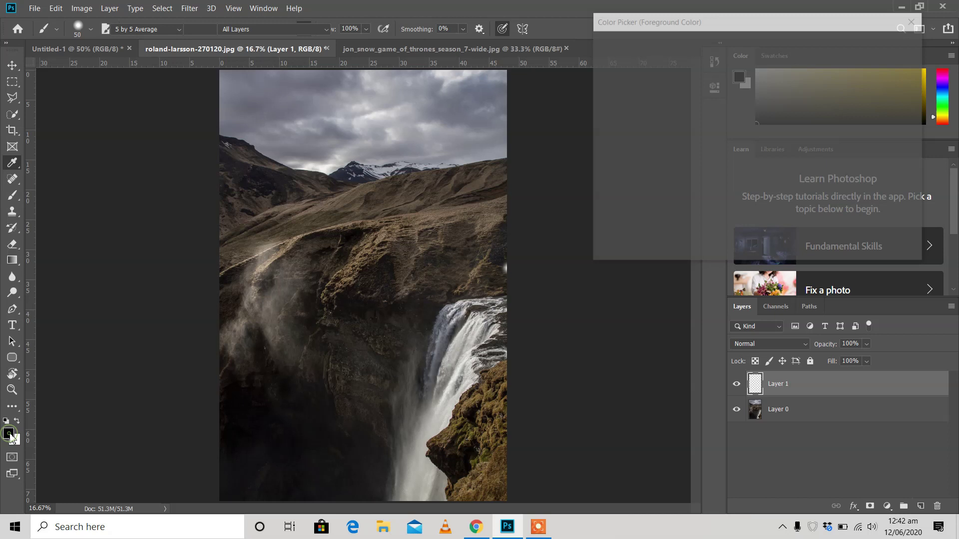
pyautogui.moveTo(730, 88); pyautogui.dragTo(757, 50)
pyautogui.click(864, 49)
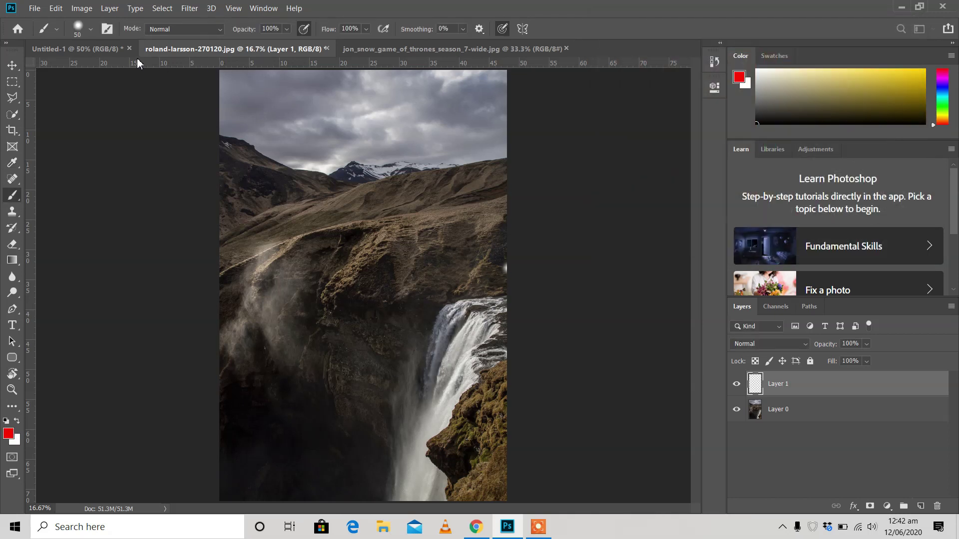
# Enlarge the brush to 202 px and paint freehand red strokes over the hills and sky on Layer 1.
pyautogui.click(79, 29)
pyautogui.moveTo(93, 70); pyautogui.dragTo(121, 69)
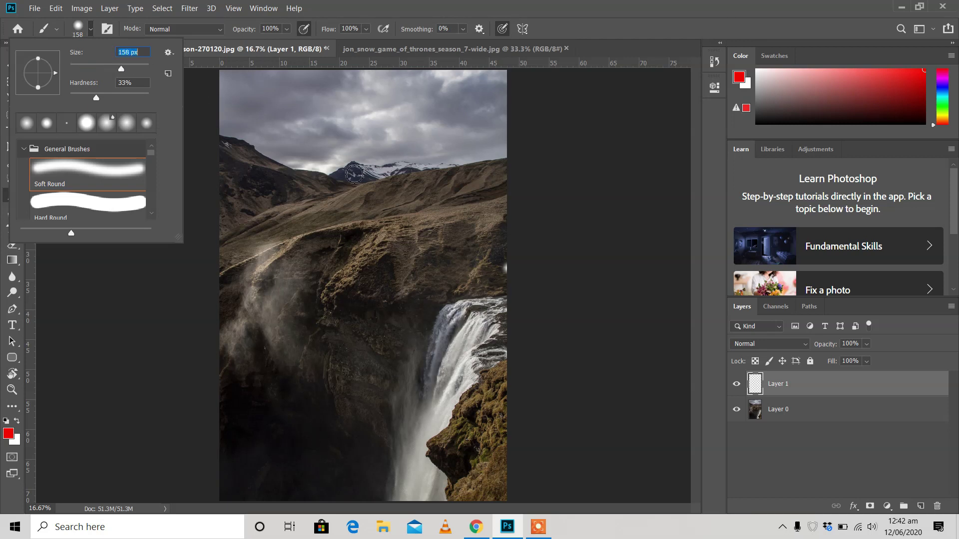
pyautogui.click(78, 29)
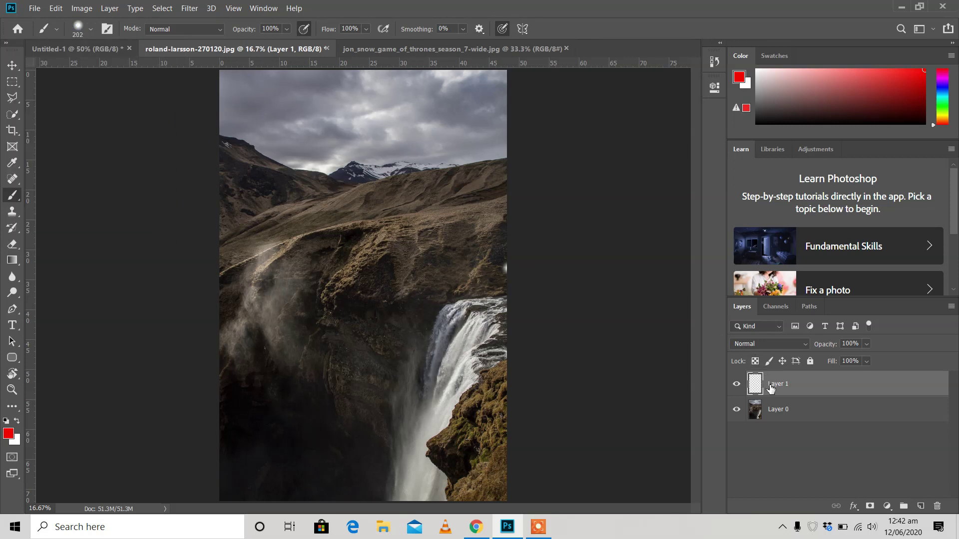
pyautogui.moveTo(282, 148)
pyautogui.mouseDown()
pyautogui.moveTo(418, 151)
pyautogui.moveTo(423, 307)
pyautogui.moveTo(320, 295)
pyautogui.moveTo(317, 145)
pyautogui.moveTo(332, 288)
pyautogui.moveTo(403, 208)
pyautogui.moveTo(340, 250)
pyautogui.moveTo(378, 220)
pyautogui.mouseUp()
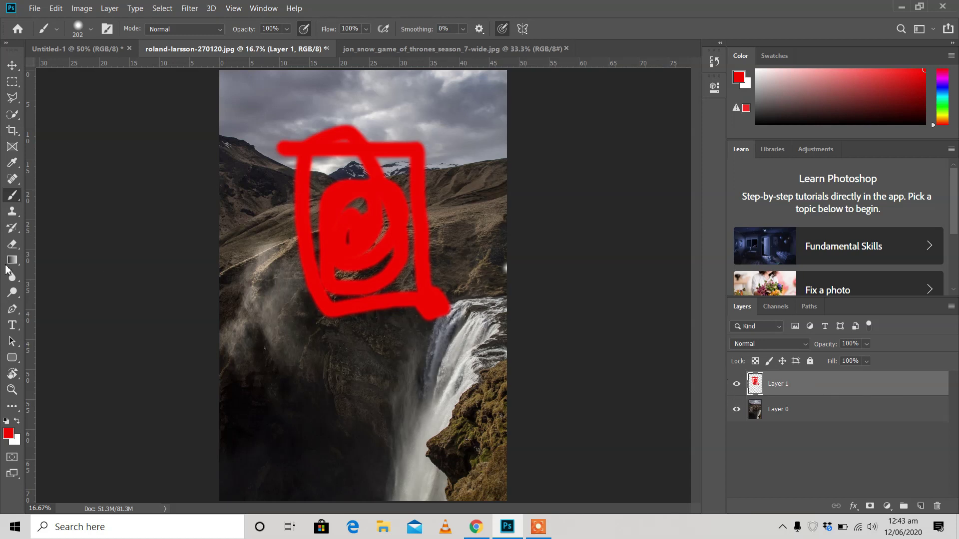
# Erase parts of the red strokes on Layer 1 with the 150 px Eraser and hide the layer.
pyautogui.click(12, 244)
pyautogui.moveTo(390, 167); pyautogui.dragTo(328, 312)
pyautogui.moveTo(286, 387)
pyautogui.mouseDown()
pyautogui.moveTo(327, 153)
pyautogui.moveTo(377, 193)
pyautogui.moveTo(229, 155)
pyautogui.moveTo(379, 340)
pyautogui.moveTo(404, 194)
pyautogui.moveTo(303, 265)
pyautogui.moveTo(343, 258)
pyautogui.mouseUp()
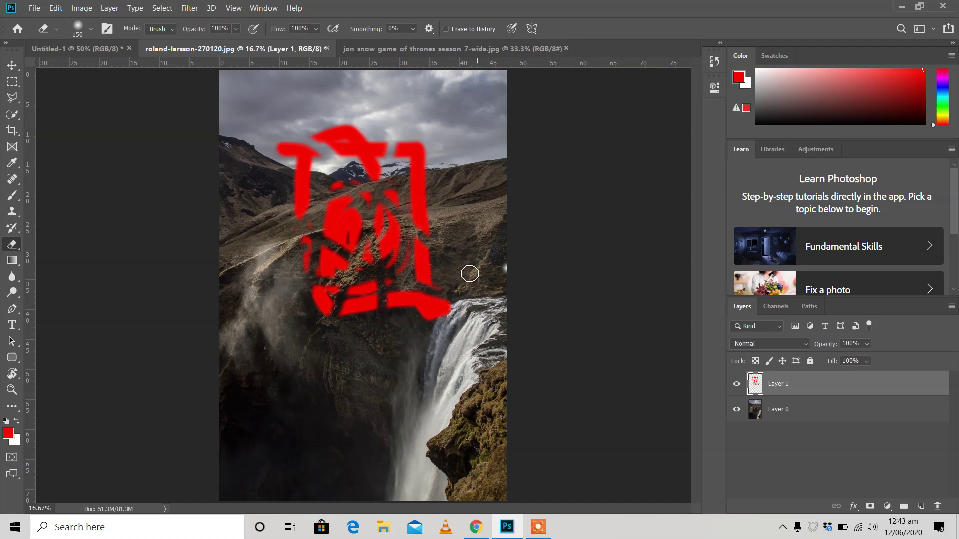
pyautogui.click(737, 385)
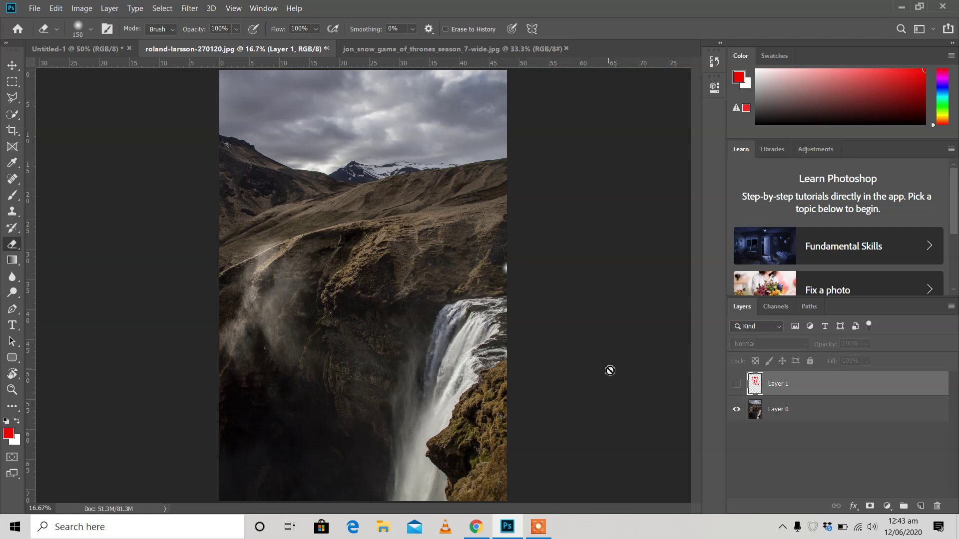
# Try to add another new layer with the default name, Normal mode and 100% opacity.
pyautogui.hotkey('ctrl', 'shift', 'n')
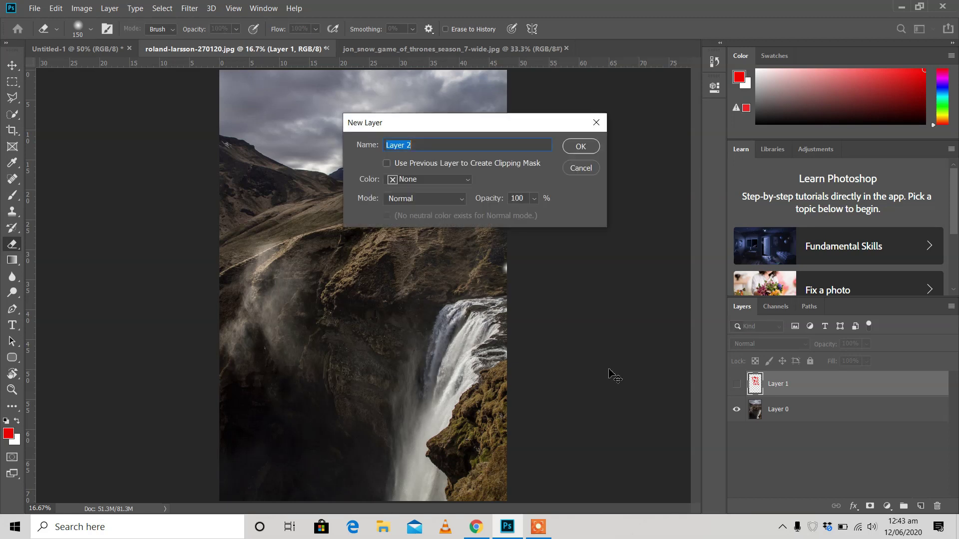
pyautogui.click(579, 147)
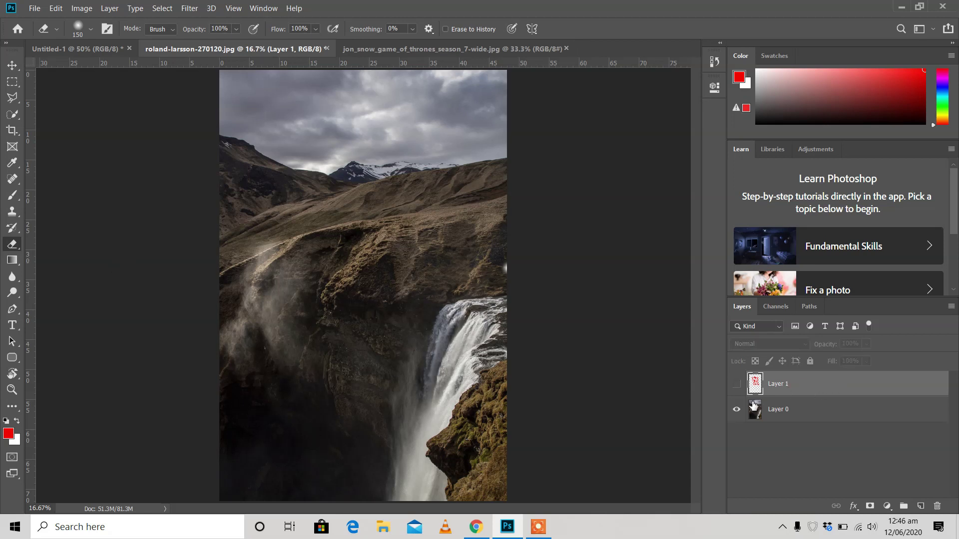
# Make Layer 1 with the red strokes visible again and delete it.
pyautogui.click(737, 385)
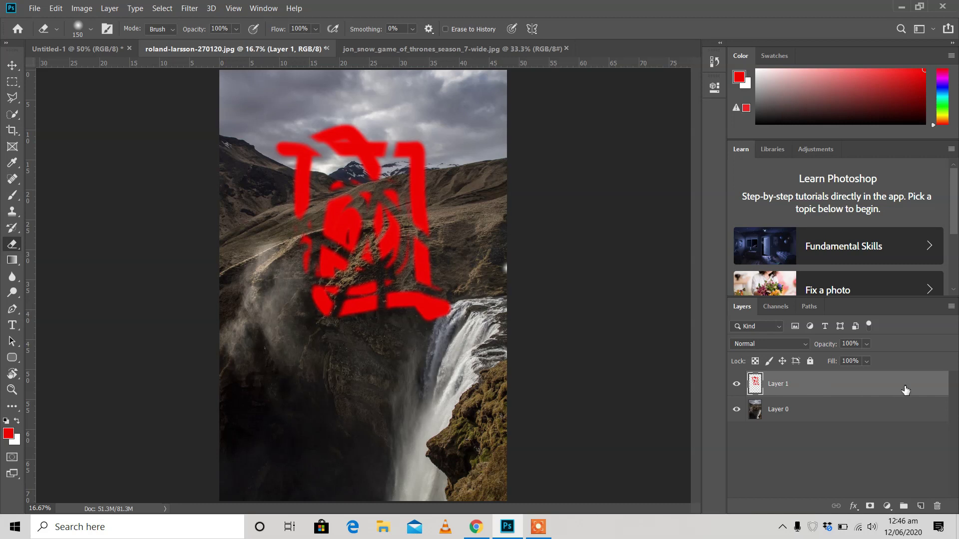
pyautogui.moveTo(905, 389); pyautogui.dragTo(939, 507)
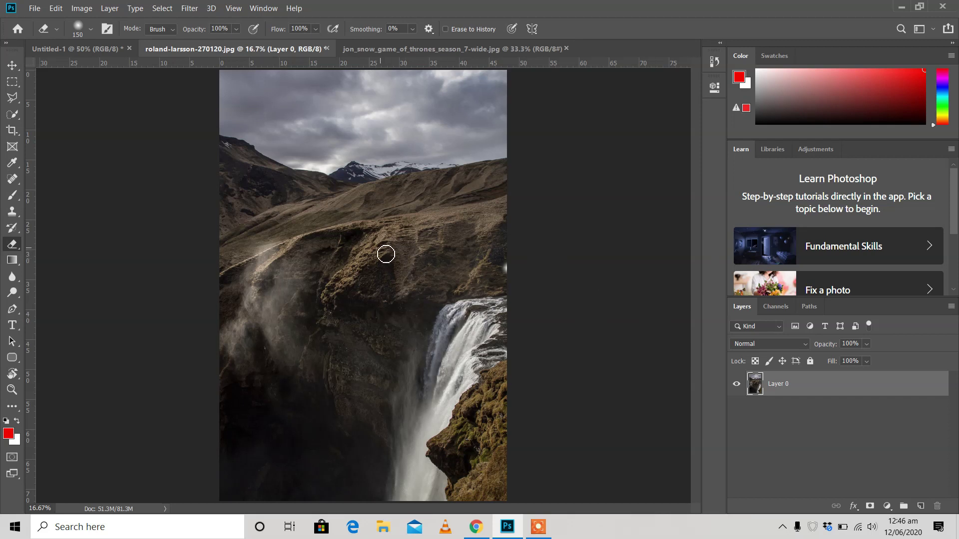
# Enlarge the brush to 369 px and paint freehand red loops over the hills directly on Layer 0.
pyautogui.click(13, 195)
pyautogui.click(91, 28)
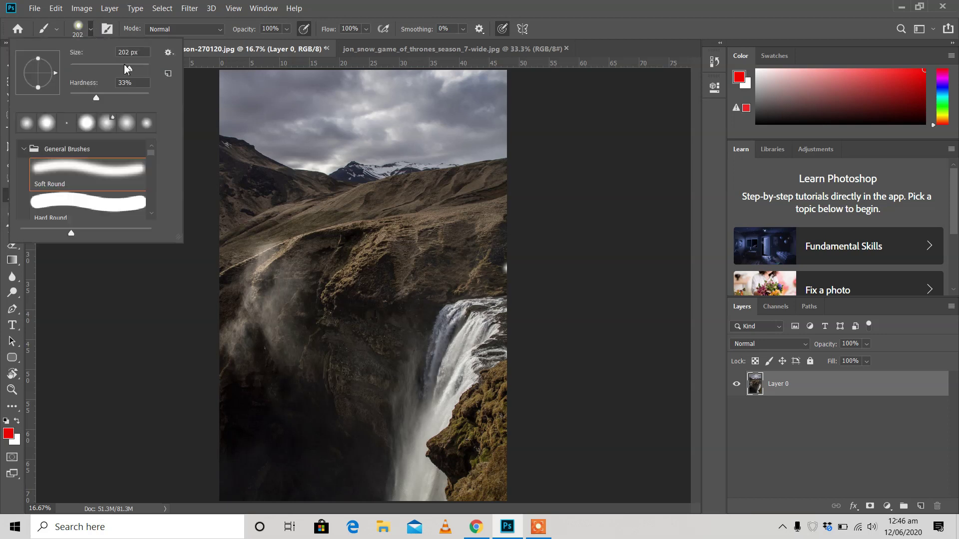
pyautogui.moveTo(123, 70); pyautogui.dragTo(142, 75)
pyautogui.click(79, 26)
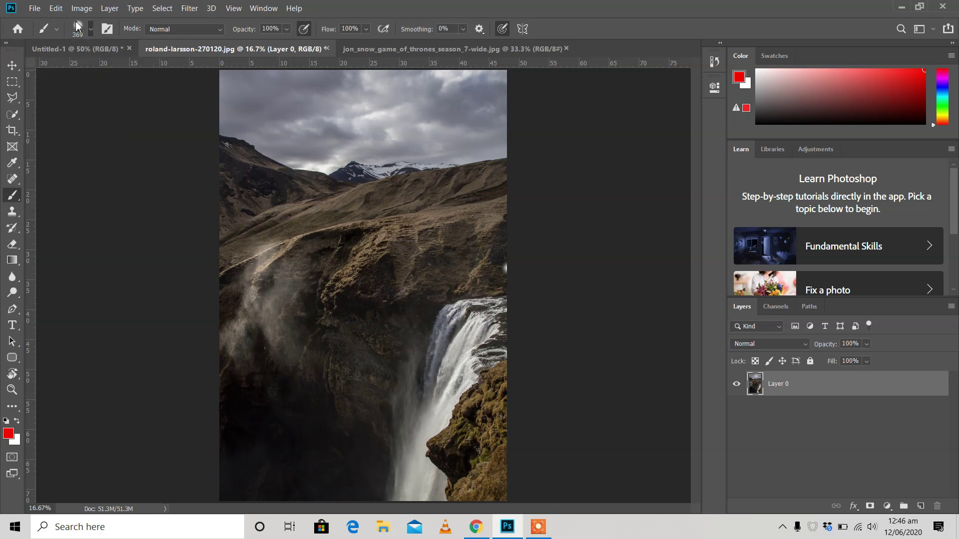
pyautogui.moveTo(304, 155)
pyautogui.mouseDown()
pyautogui.moveTo(391, 225)
pyautogui.moveTo(348, 201)
pyautogui.moveTo(325, 220)
pyautogui.mouseUp()
# Erase freehand loops across the red strokes and photo on Layer 0 with the 150 px Eraser, and undo the erasing.
pyautogui.click(12, 244)
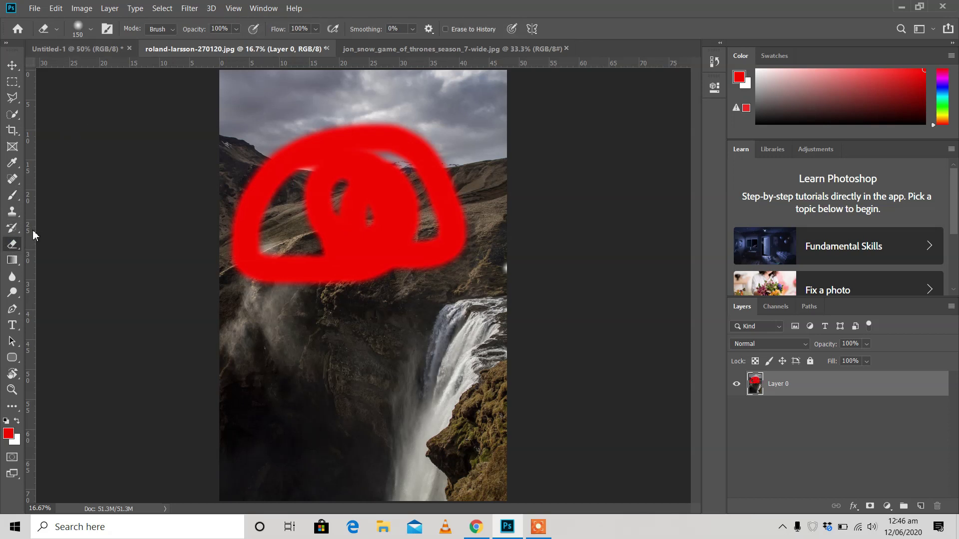
pyautogui.moveTo(272, 120); pyautogui.dragTo(349, 149)
pyautogui.moveTo(372, 94)
pyautogui.mouseDown()
pyautogui.moveTo(332, 195)
pyautogui.moveTo(360, 171)
pyautogui.moveTo(385, 341)
pyautogui.moveTo(420, 290)
pyautogui.moveTo(406, 336)
pyautogui.mouseUp()
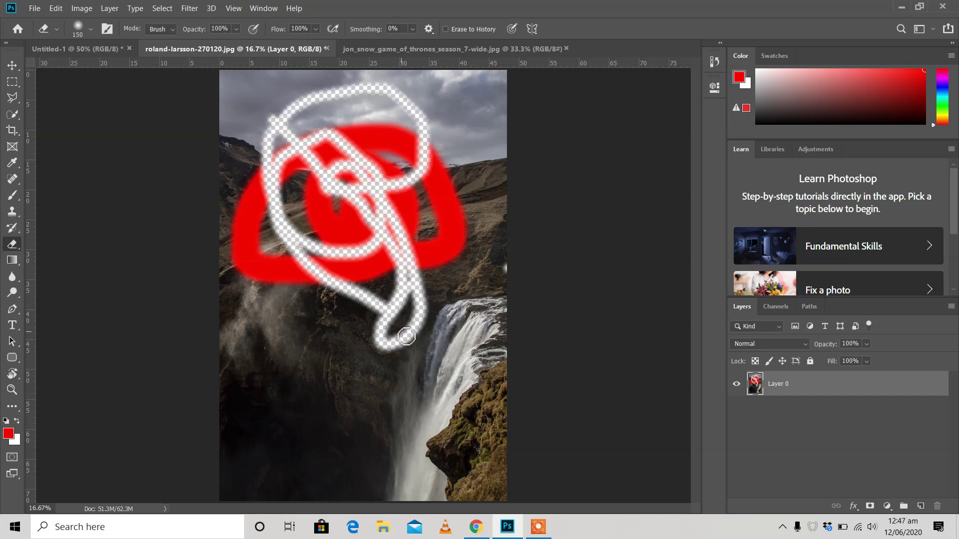
pyautogui.click(56, 8)
pyautogui.click(80, 20)
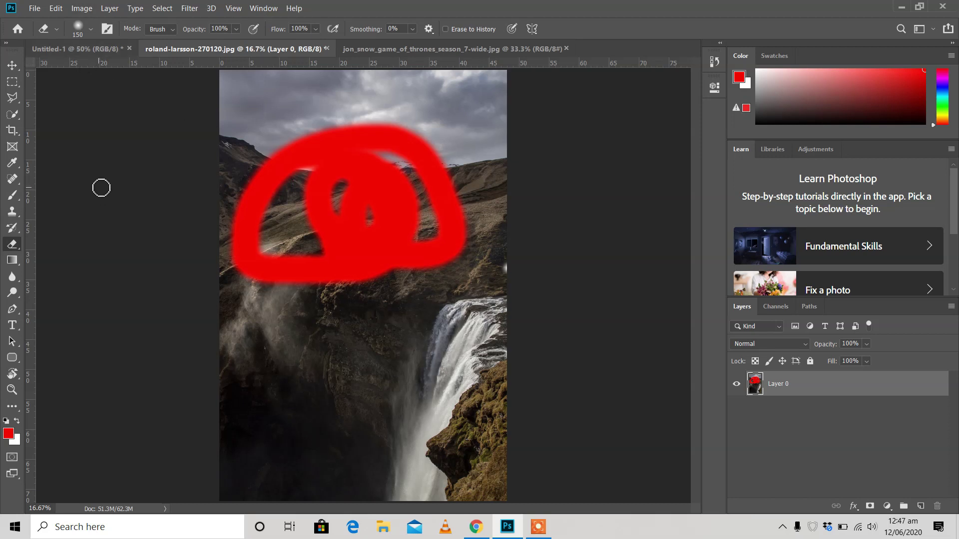
# Undo the red brush stroke on Layer 0, redo it, and undo it once more.
pyautogui.click(57, 8)
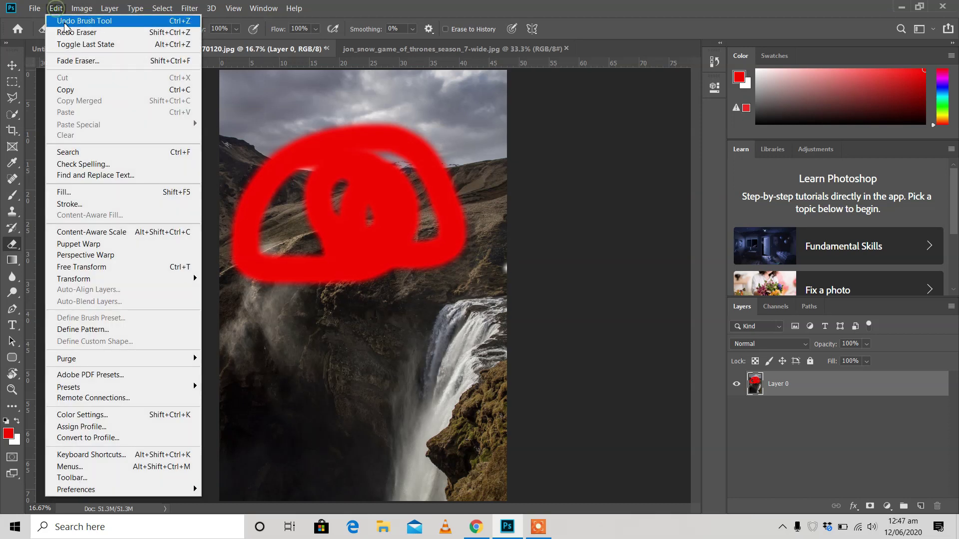
pyautogui.click(65, 22)
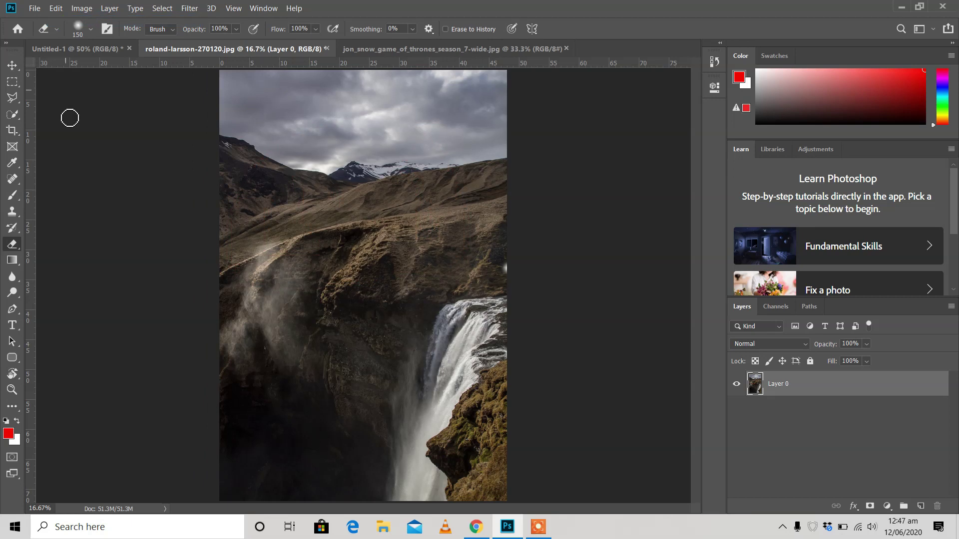
pyautogui.click(56, 9)
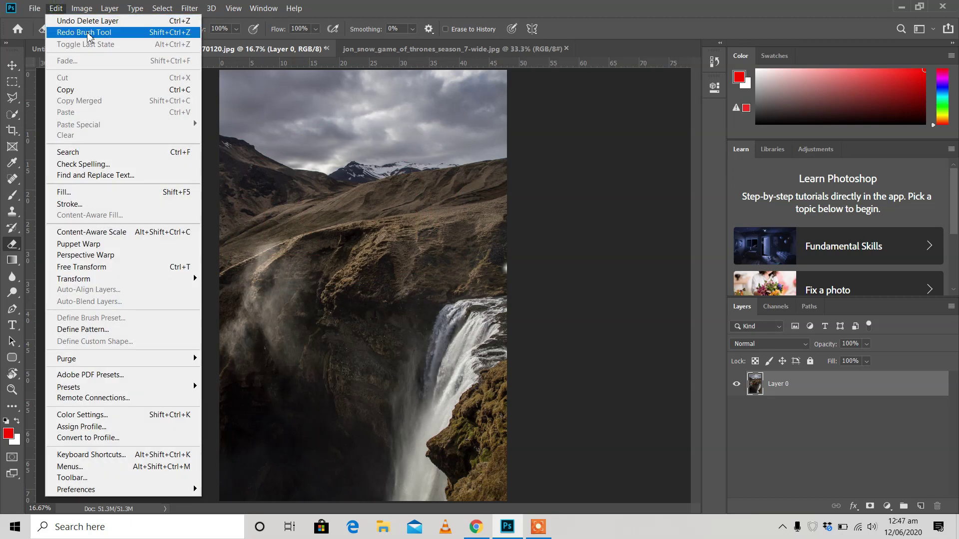
pyautogui.click(80, 32)
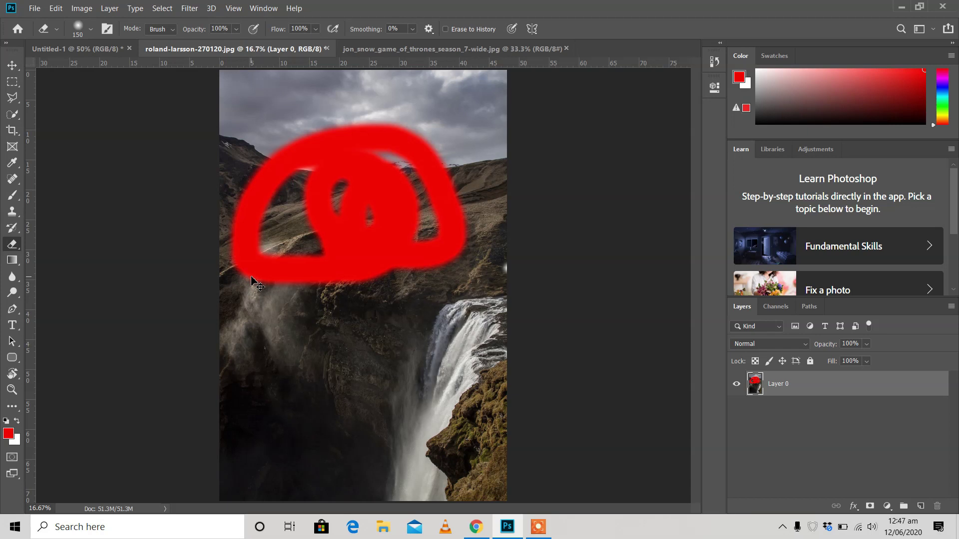
pyautogui.hotkey('ctrl', 'z')
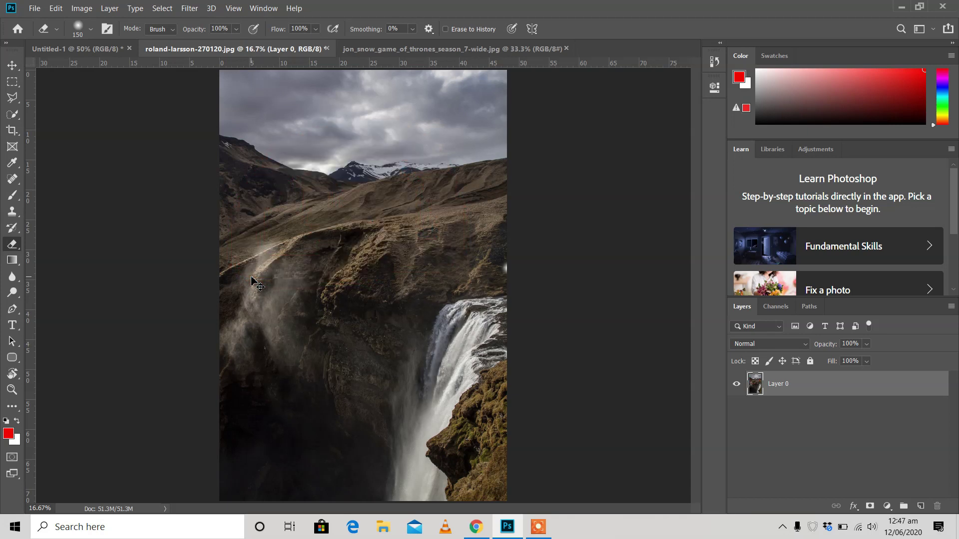
# Step back through the history to the state with Layer 2, and step forward again to the state with only Layer 0.
pyautogui.hotkey('ctrl', 'shift', 'z')
pyautogui.hotkey('ctrl', 'shift', 'z')
pyautogui.hotkey('ctrl', 'shift', 'z')
pyautogui.hotkey('ctrl', 'shift', 'z')
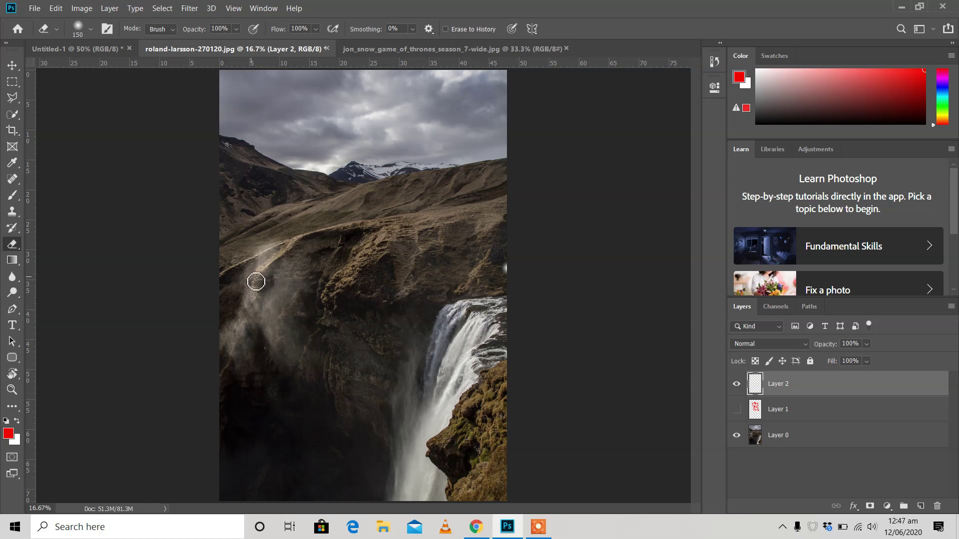
pyautogui.hotkey('ctrl', 'z')
pyautogui.hotkey('ctrl', 'z')
pyautogui.hotkey('ctrl', 'z')
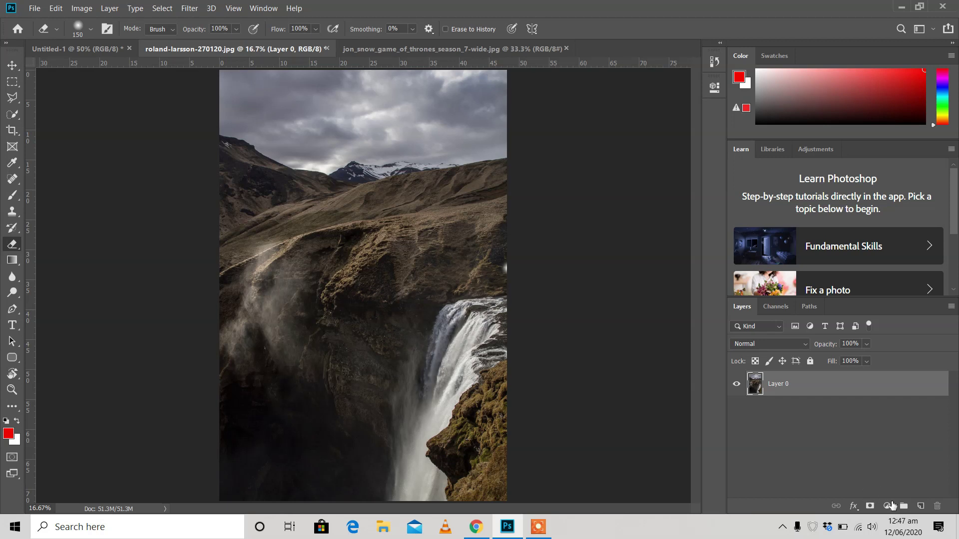
# Add a new empty layer and draw a rectangular marquee selection over the sky and hills in the upper left of the photo.
pyautogui.click(921, 506)
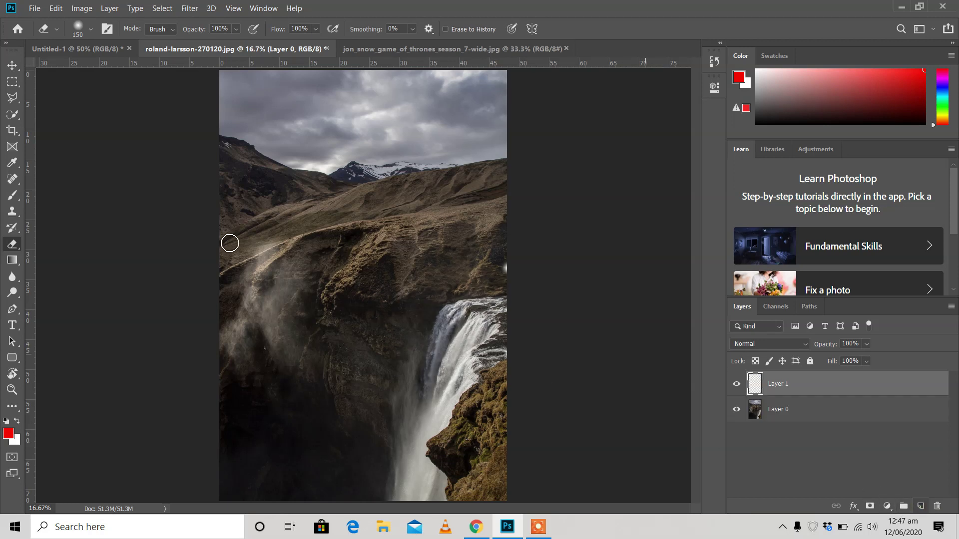
pyautogui.click(15, 87)
pyautogui.moveTo(250, 110); pyautogui.dragTo(358, 229)
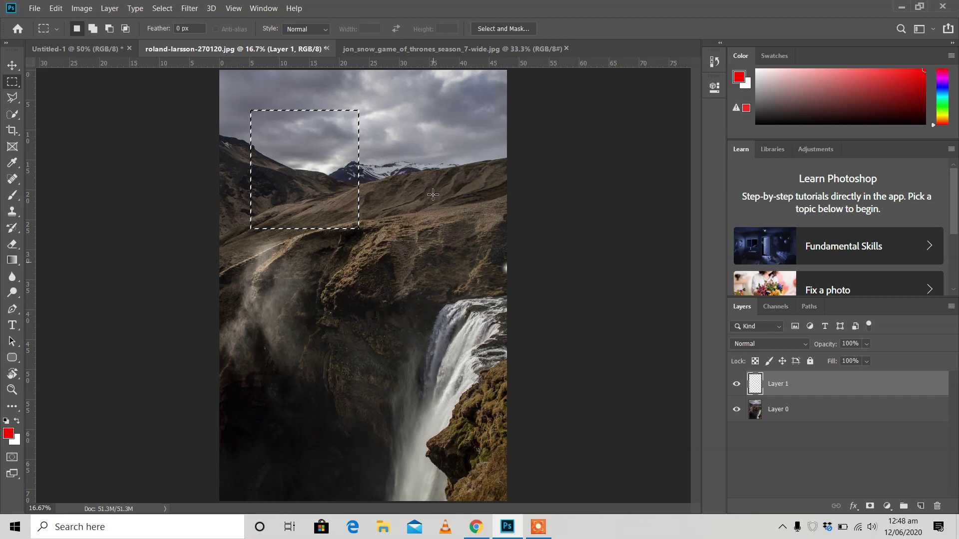
# Fill the selection on Layer 1 with a custom bright red in Normal mode at 100% opacity, and deselect.
pyautogui.rightClick(331, 175)
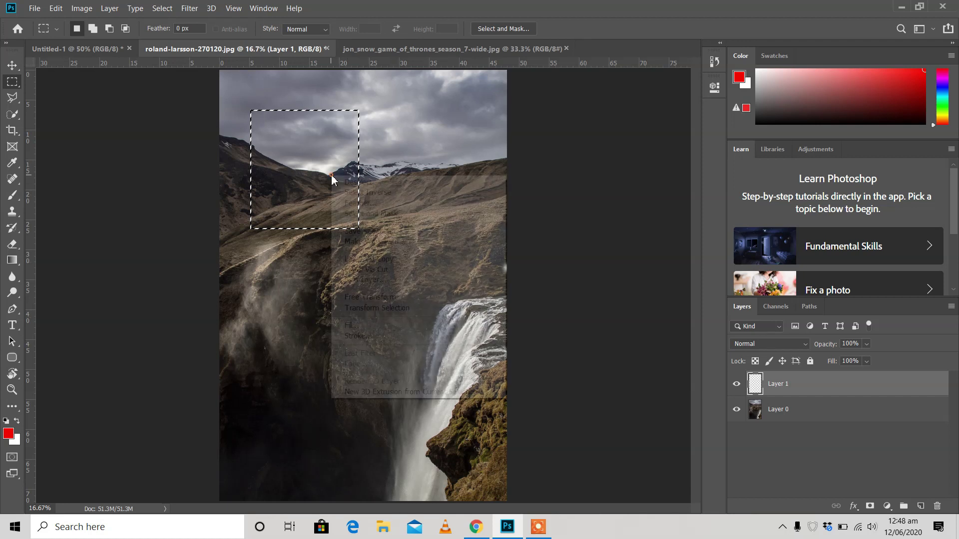
pyautogui.click(371, 325)
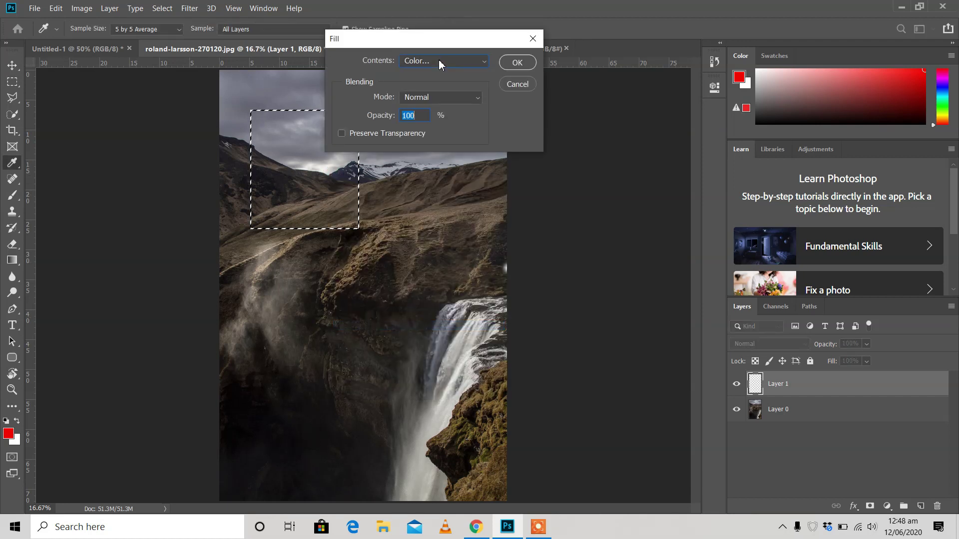
pyautogui.click(439, 60)
pyautogui.click(426, 95)
pyautogui.moveTo(771, 126); pyautogui.dragTo(771, 54)
pyautogui.click(874, 44)
pyautogui.click(517, 63)
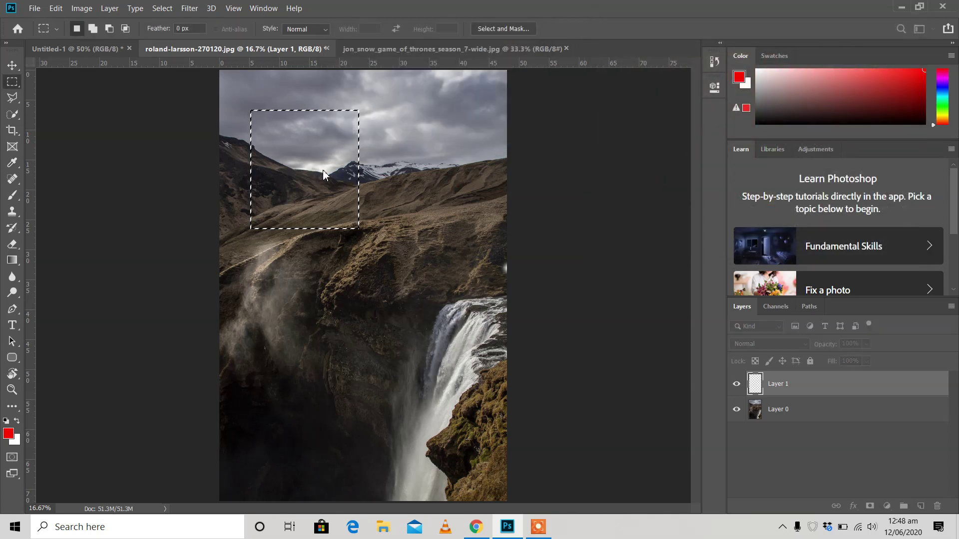
pyautogui.hotkey('ctrl', 'd')
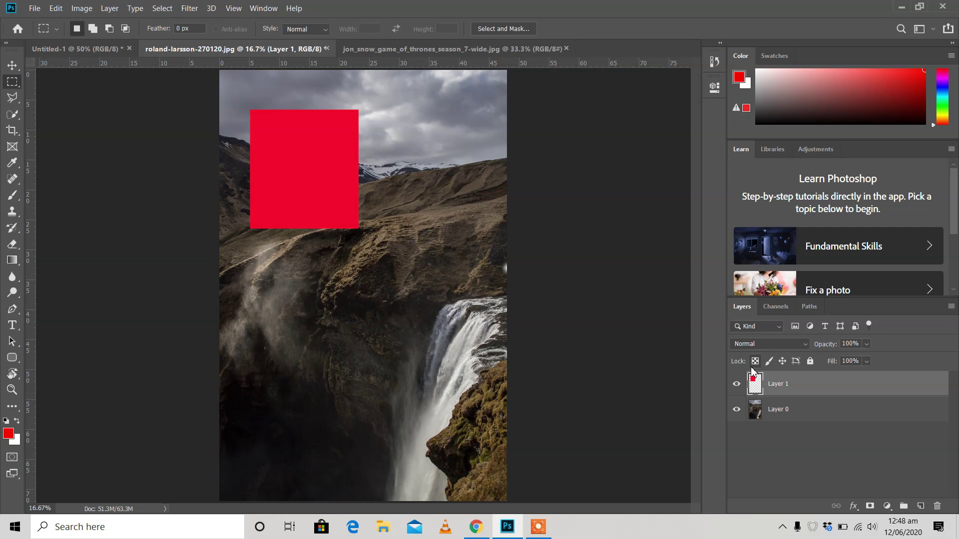
# Duplicate Layer 1 and move the copied red square straight down to the lower left of the photo.
pyautogui.moveTo(875, 389); pyautogui.dragTo(922, 506)
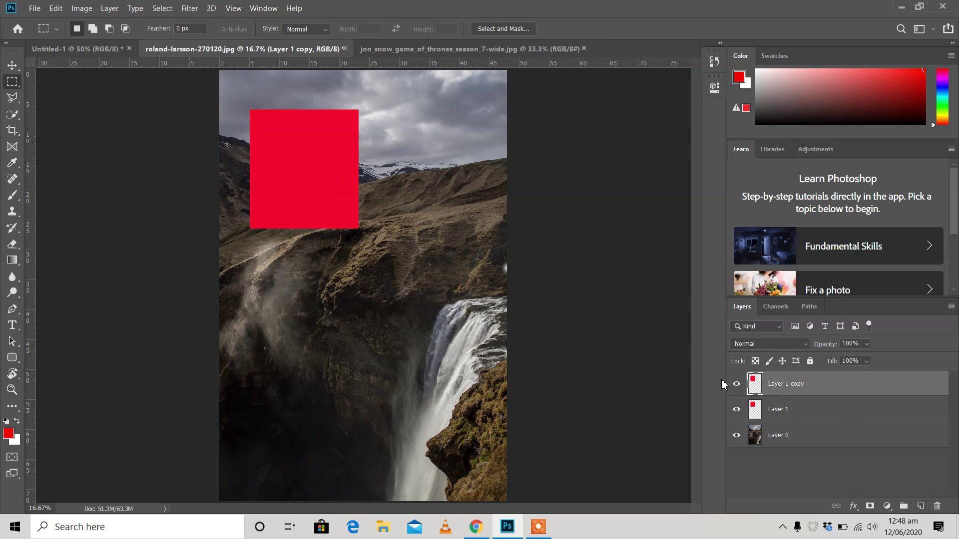
pyautogui.click(13, 68)
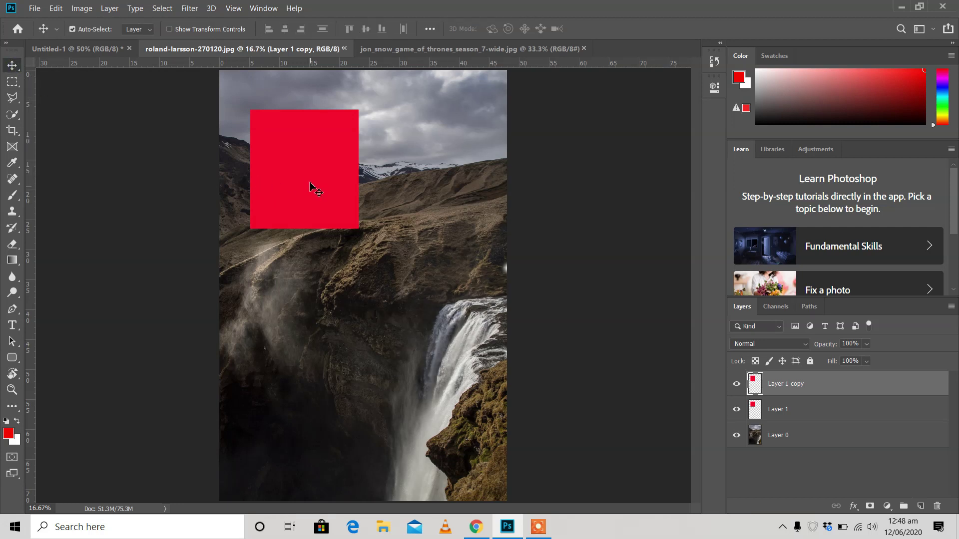
pyautogui.moveTo(306, 178); pyautogui.dragTo(303, 387)
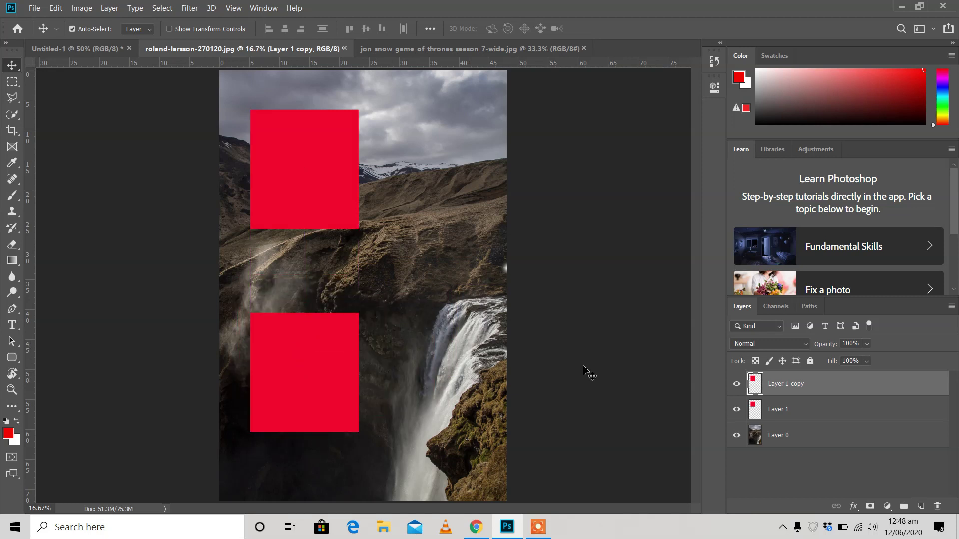
# Move the Layer 1 square to the upper right of the photo, and place a duplicate of it at the upper left.
pyautogui.click(777, 411)
pyautogui.moveTo(304, 196); pyautogui.dragTo(440, 199)
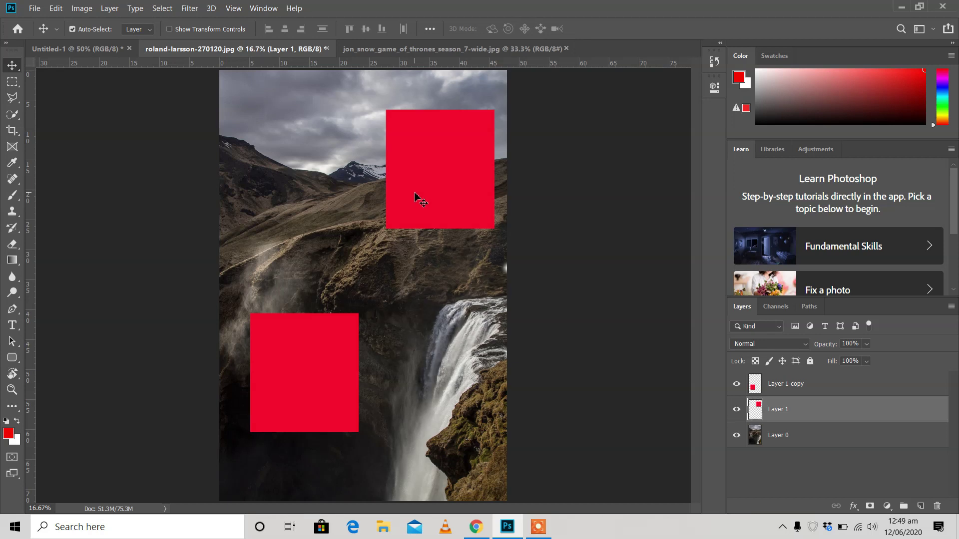
pyautogui.hotkey('ctrl', 'j')
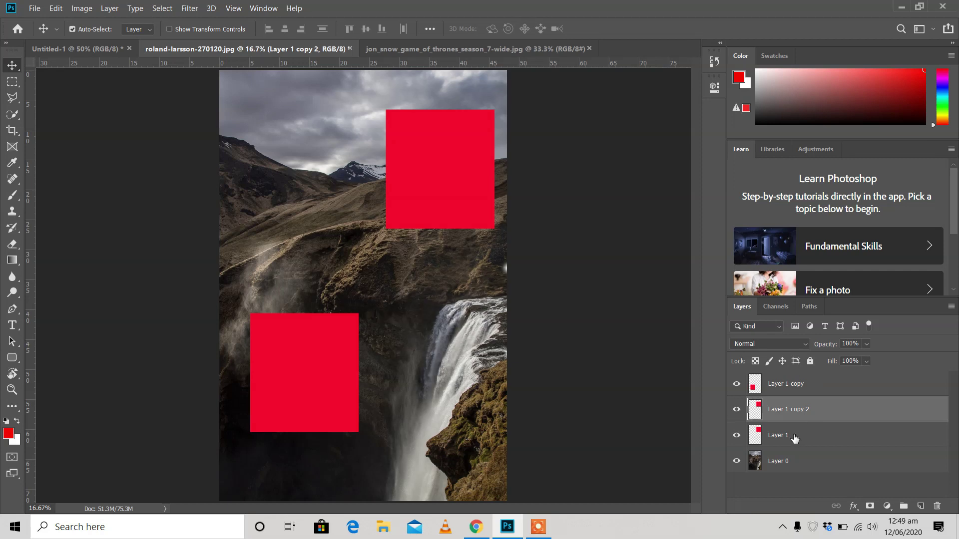
pyautogui.moveTo(433, 175); pyautogui.dragTo(297, 182)
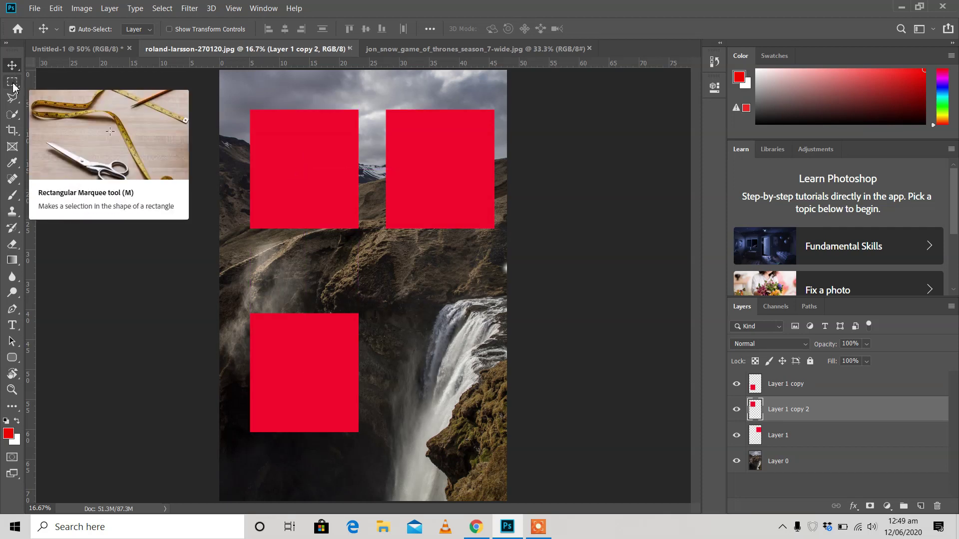
# Delete the Layer 1 copy layer holding the lower-left red square.
pyautogui.click(12, 81)
pyautogui.click(796, 388)
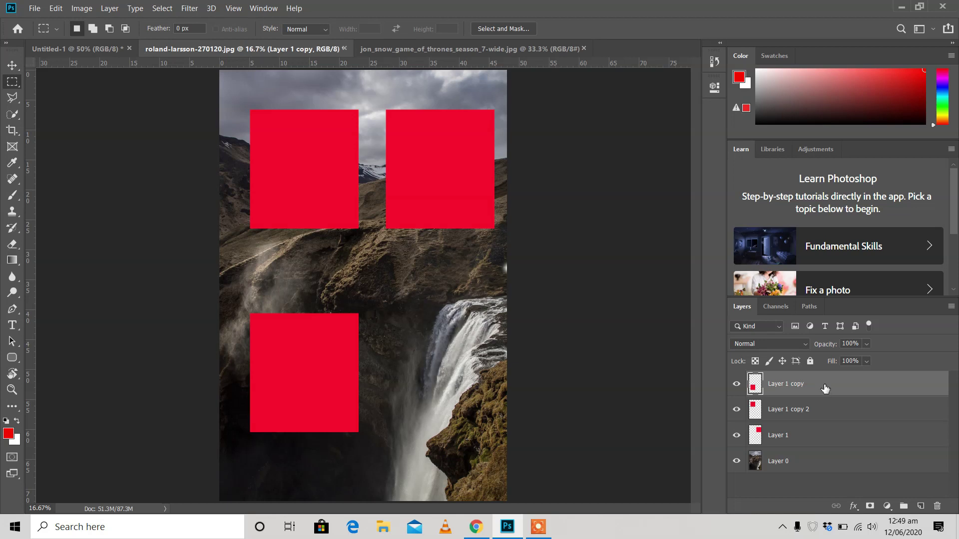
pyautogui.press('Delete')
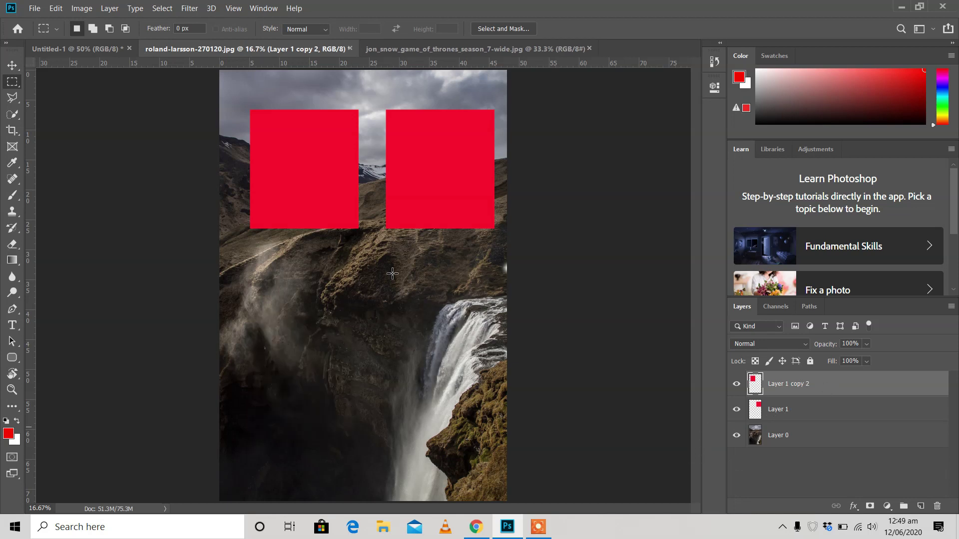
# Hide and show Layer 1 copy 2, and lower its opacity to 60%.
pyautogui.click(736, 384)
pyautogui.click(736, 384)
pyautogui.click(866, 344)
pyautogui.moveTo(879, 359); pyautogui.dragTo(858, 358)
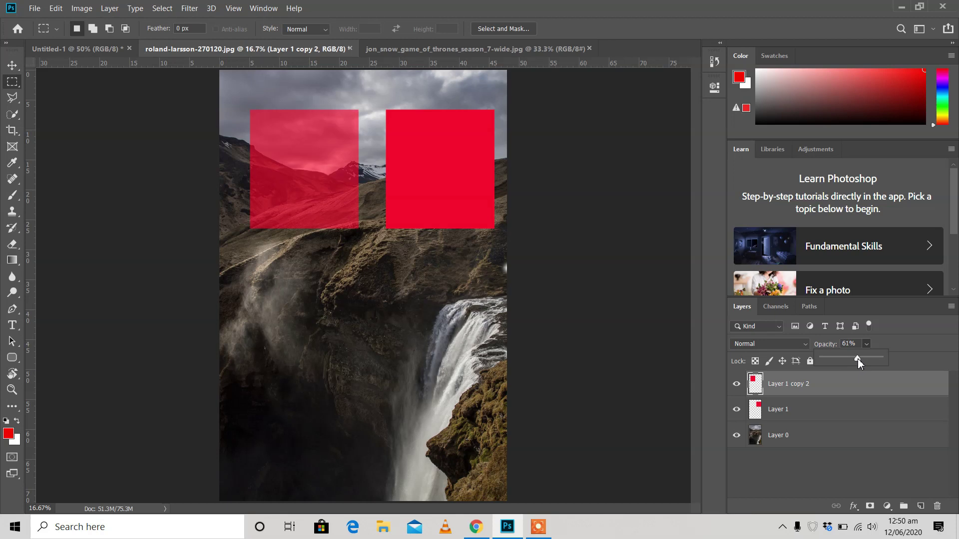
pyautogui.click(886, 341)
# Reduce the fill of Layer 1 to 45%.
pyautogui.click(803, 418)
pyautogui.click(867, 362)
pyautogui.moveTo(857, 376)
pyautogui.mouseDown()
pyautogui.moveTo(840, 379)
pyautogui.moveTo(855, 376)
pyautogui.moveTo(847, 376)
pyautogui.mouseUp()
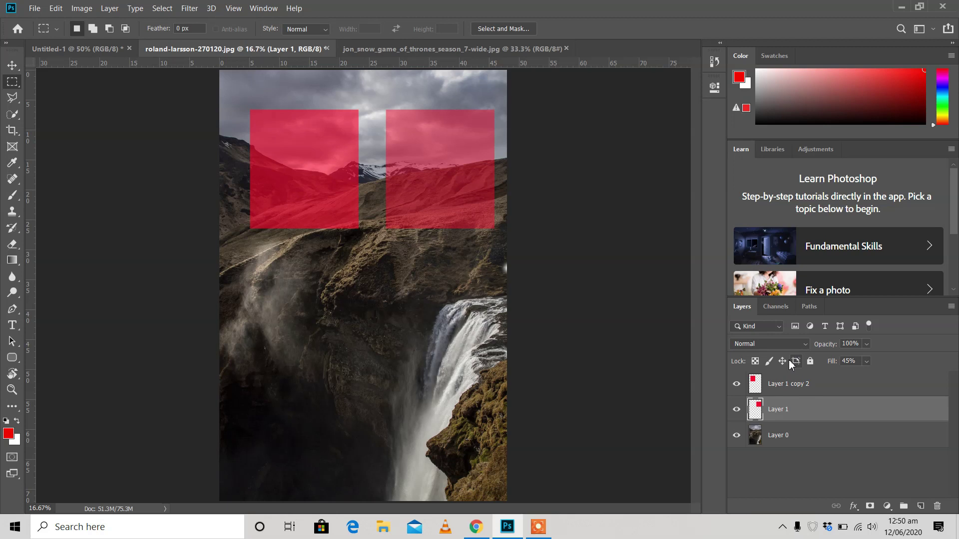
# With Layer 1 copy 2 active, draw a square marquee selection over the cliff beside the waterfall.
pyautogui.click(801, 389)
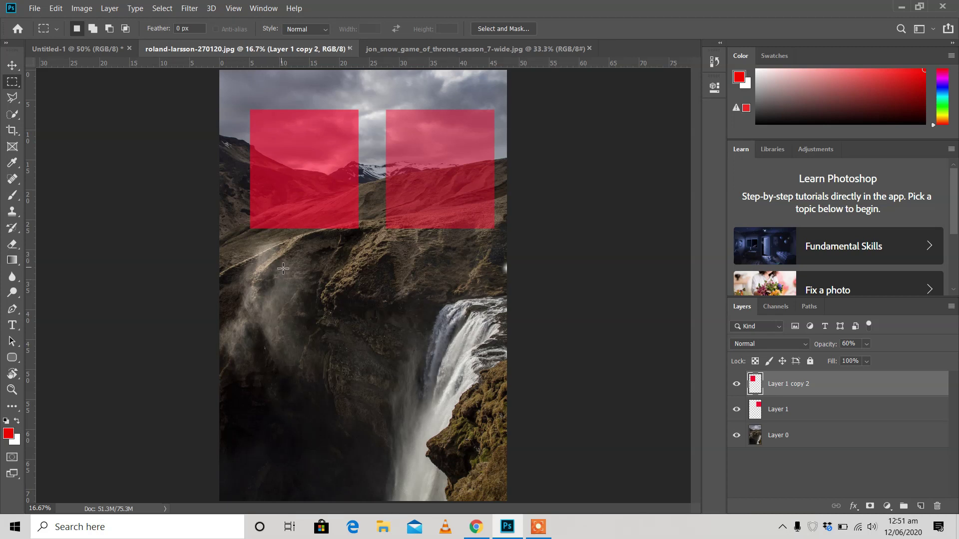
pyautogui.moveTo(284, 270); pyautogui.dragTo(393, 378)
pyautogui.press('shift')
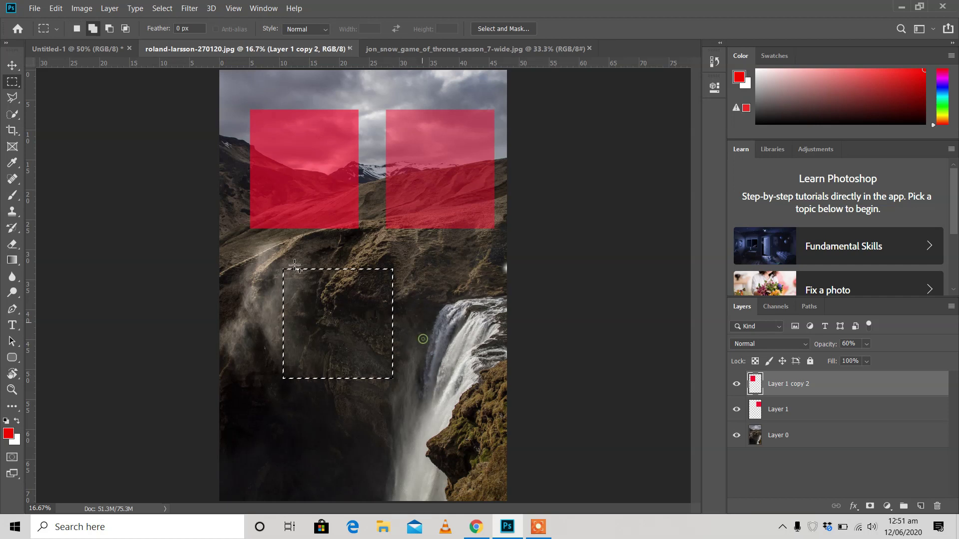
# Clear the square selection and draw an elliptical marquee selection across the cliff beneath the red squares.
pyautogui.click(15, 86)
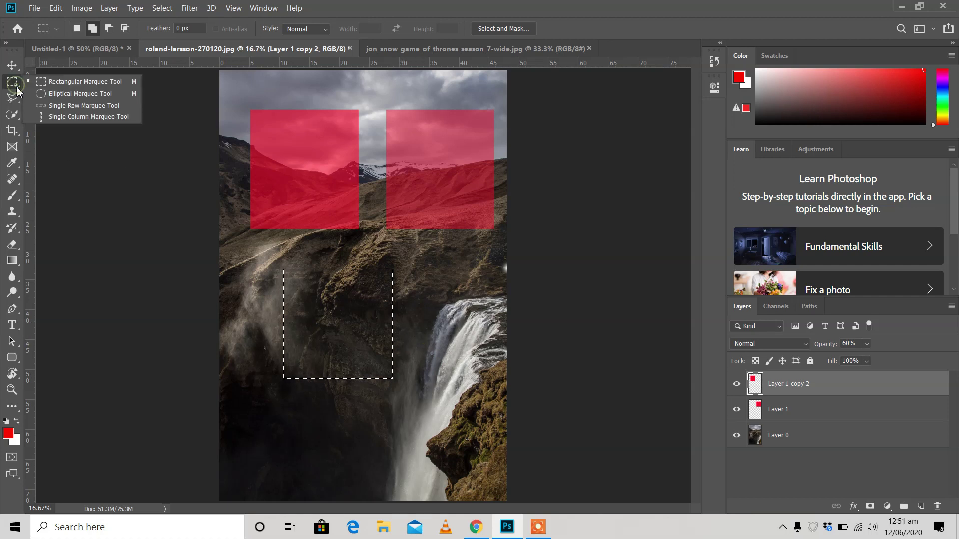
pyautogui.click(43, 95)
pyautogui.click(407, 251)
pyautogui.moveTo(242, 260); pyautogui.dragTo(390, 340)
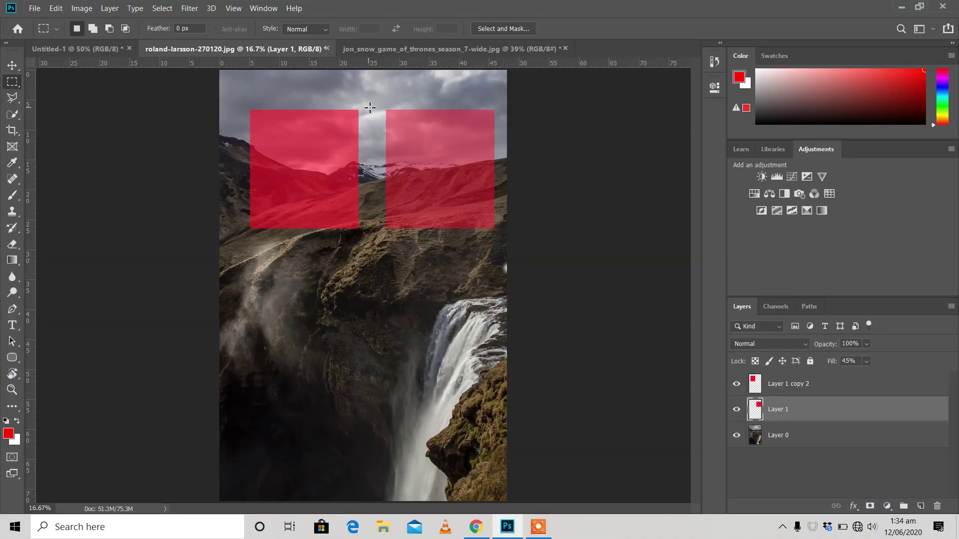
# Copy Layer 1 with its red square from roland-larsson-270120.jpg into the jon_snow_game_of_thrones_season_7-wide.jpg document.
pyautogui.click(407, 49)
pyautogui.click(257, 49)
pyautogui.moveTo(755, 411); pyautogui.dragTo(427, 298)
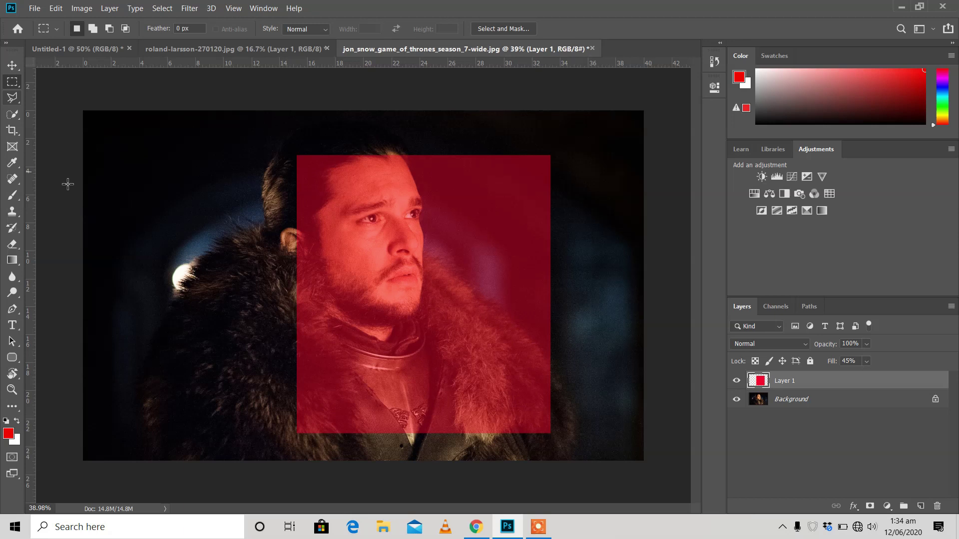
# Move the red square of Layer 1 sideways and slightly up so it covers the man's whole face.
pyautogui.click(13, 65)
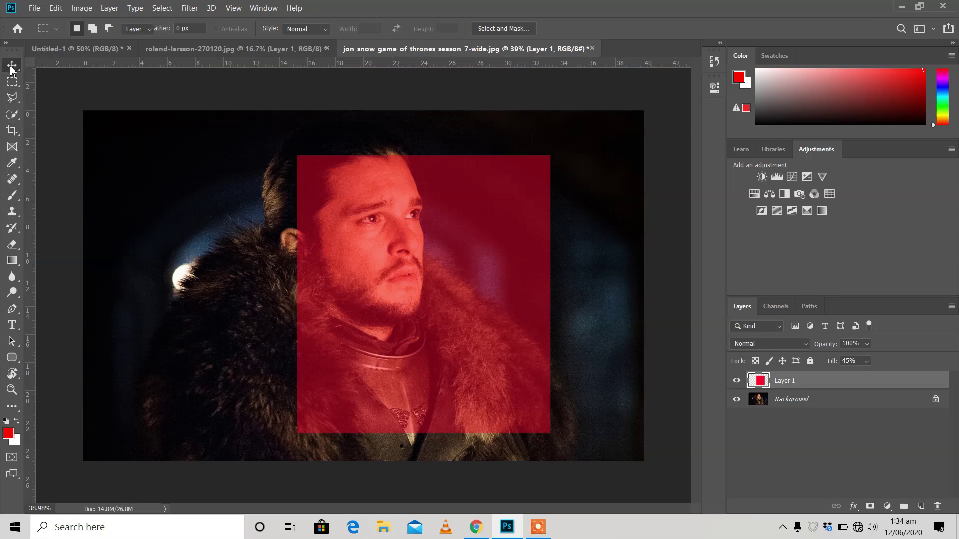
pyautogui.moveTo(434, 358); pyautogui.dragTo(384, 358)
pyautogui.moveTo(385, 361); pyautogui.dragTo(381, 353)
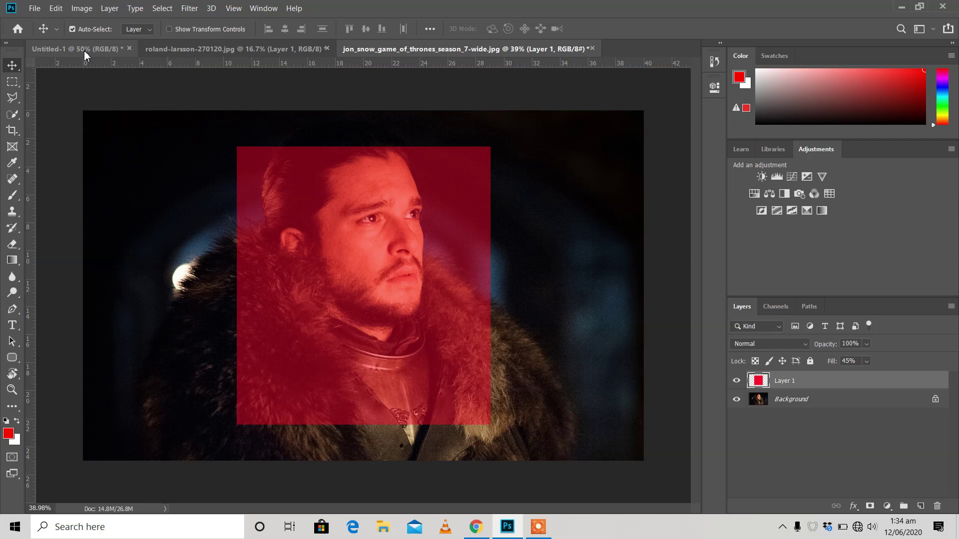
# Free-transform the red square to about 65% scale and 35° rotation, placing it over the front of the face and the dark background.
pyautogui.click(59, 9)
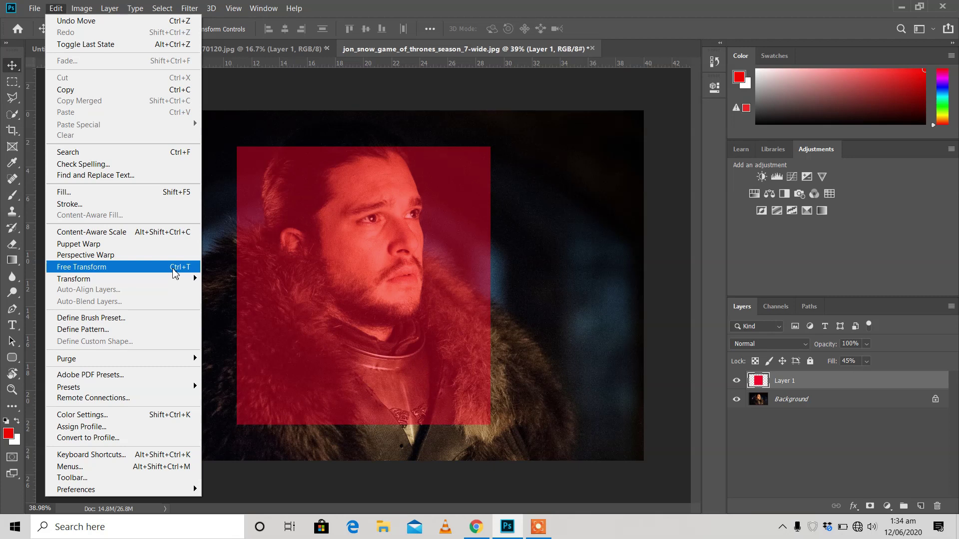
pyautogui.click(143, 271)
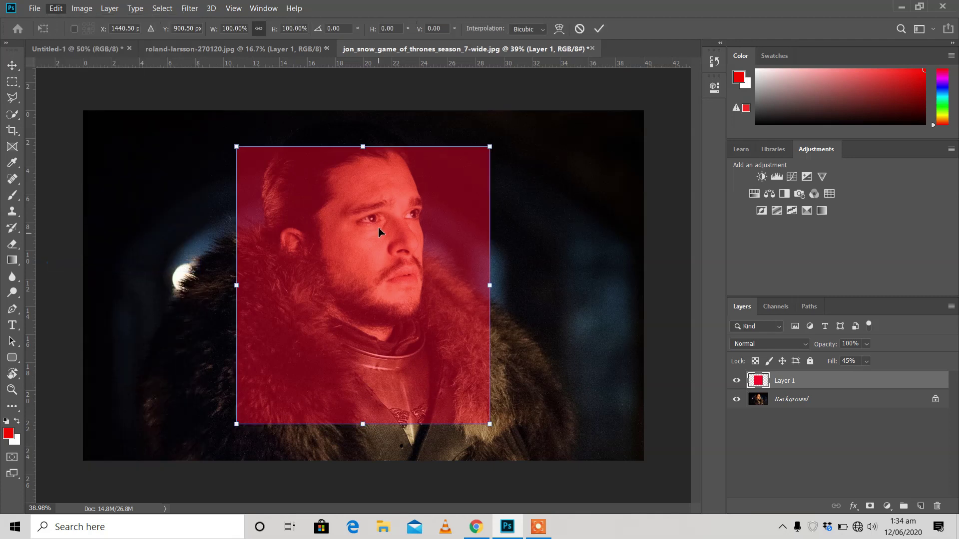
pyautogui.moveTo(491, 146); pyautogui.dragTo(469, 190)
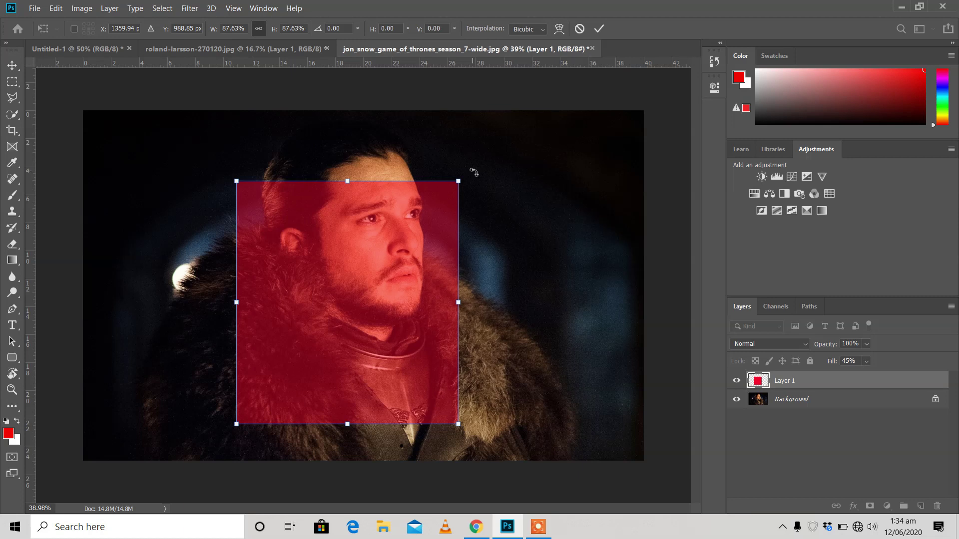
pyautogui.moveTo(473, 172); pyautogui.dragTo(422, 283)
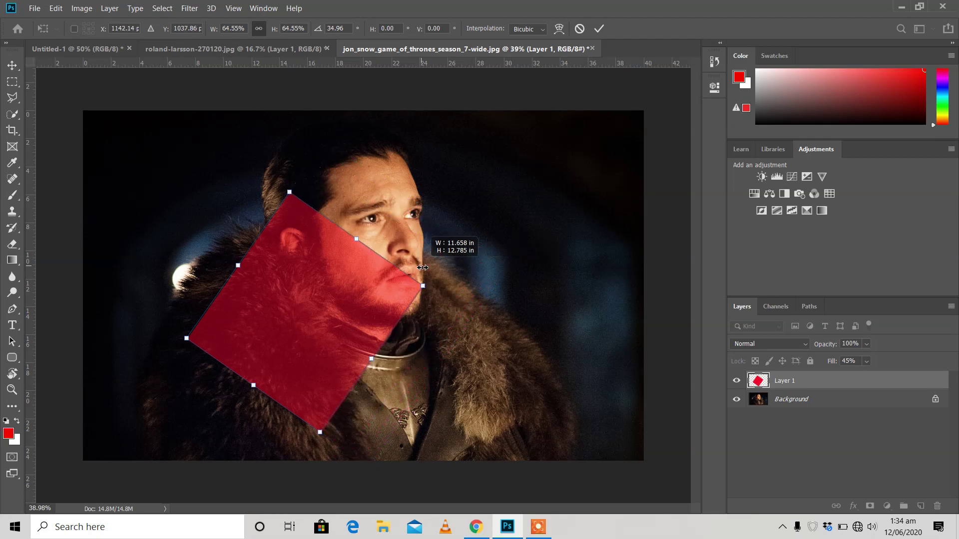
pyautogui.moveTo(330, 297); pyautogui.dragTo(448, 250)
pyautogui.press('Return')
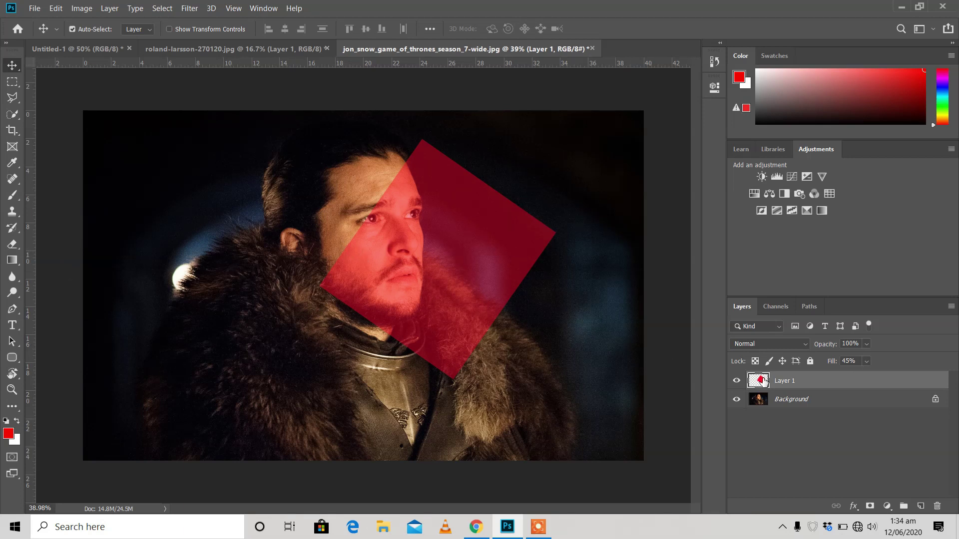
# Delete Layer 1 with the rotated red square from the portrait document.
pyautogui.press('Delete')
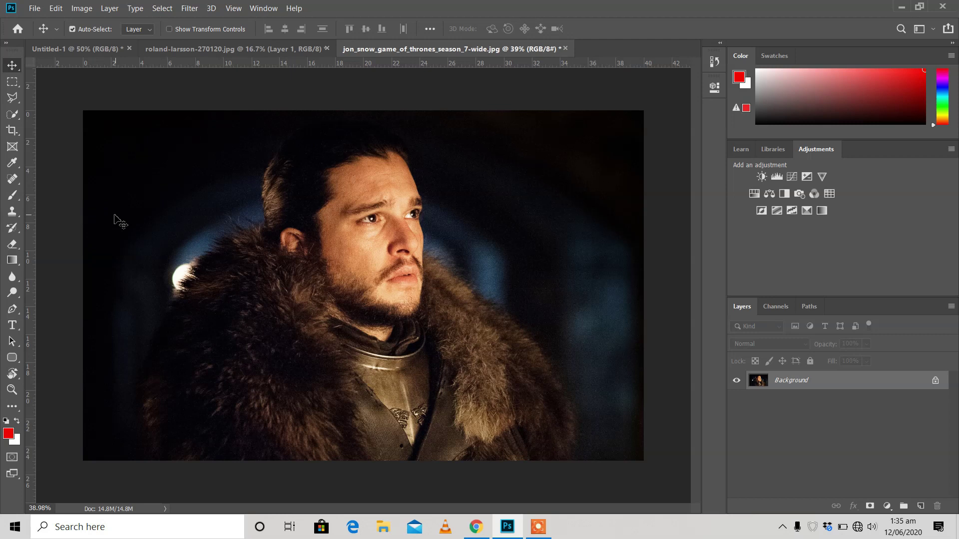
# Crop the portrait in its original ratio to a tighter frame around the head and fur collar.
pyautogui.click(15, 132)
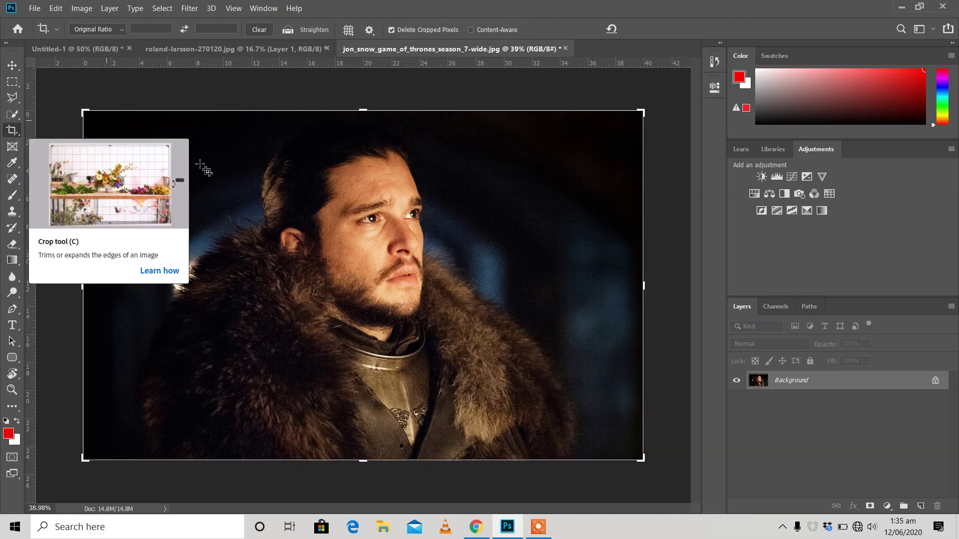
pyautogui.moveTo(86, 300); pyautogui.dragTo(109, 308)
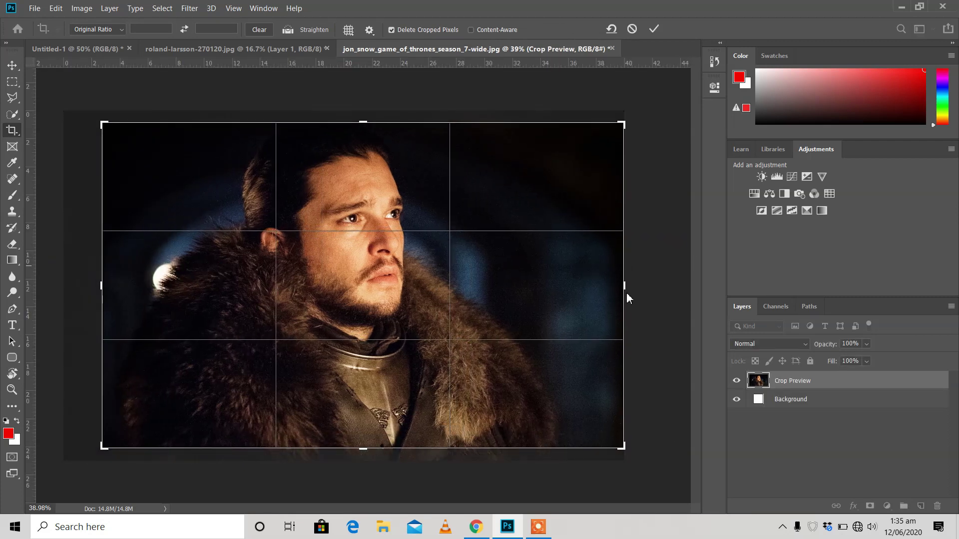
pyautogui.moveTo(624, 284); pyautogui.dragTo(590, 282)
pyautogui.moveTo(424, 338); pyautogui.dragTo(423, 358)
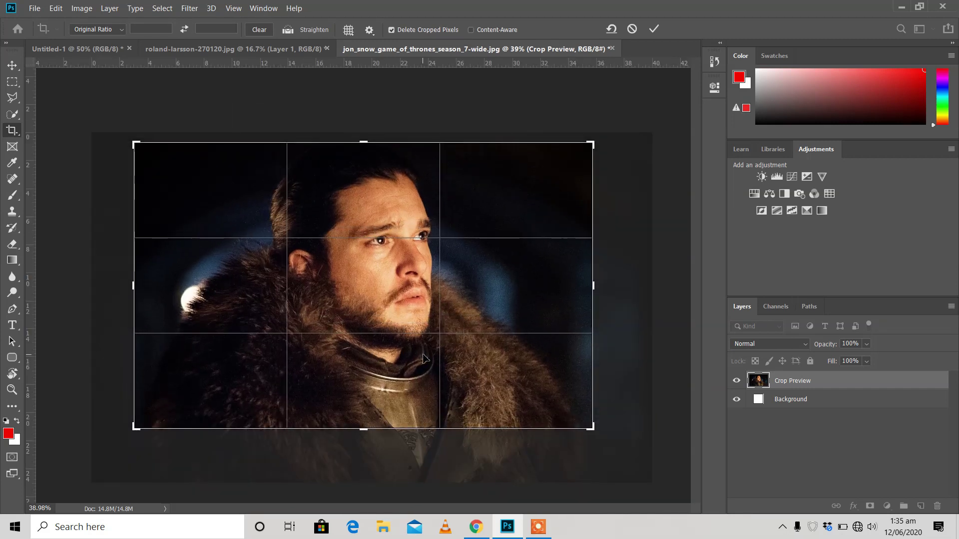
pyautogui.press('Return')
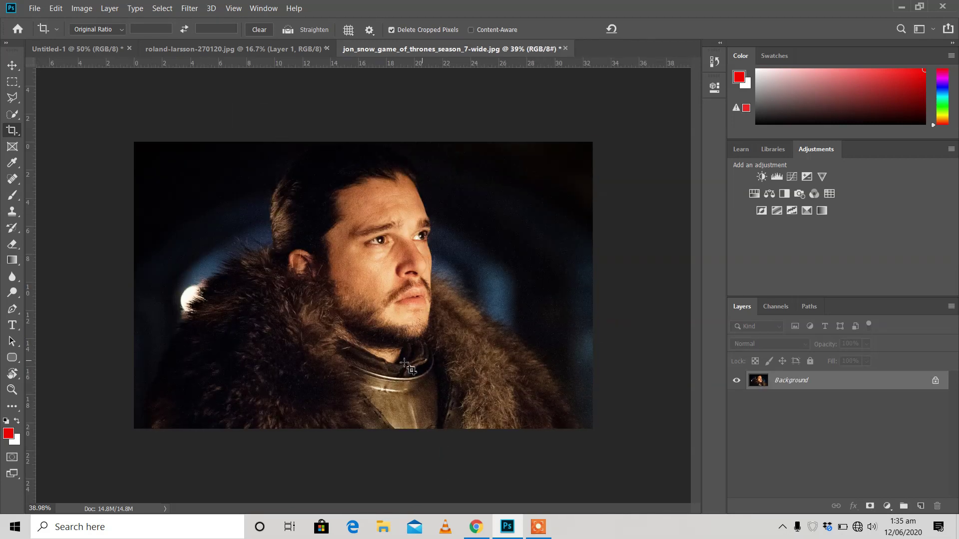
# Crop the portrait to a 1 : 1 (Square) ratio with the man's head and collar kept inside the frame.
pyautogui.click(110, 31)
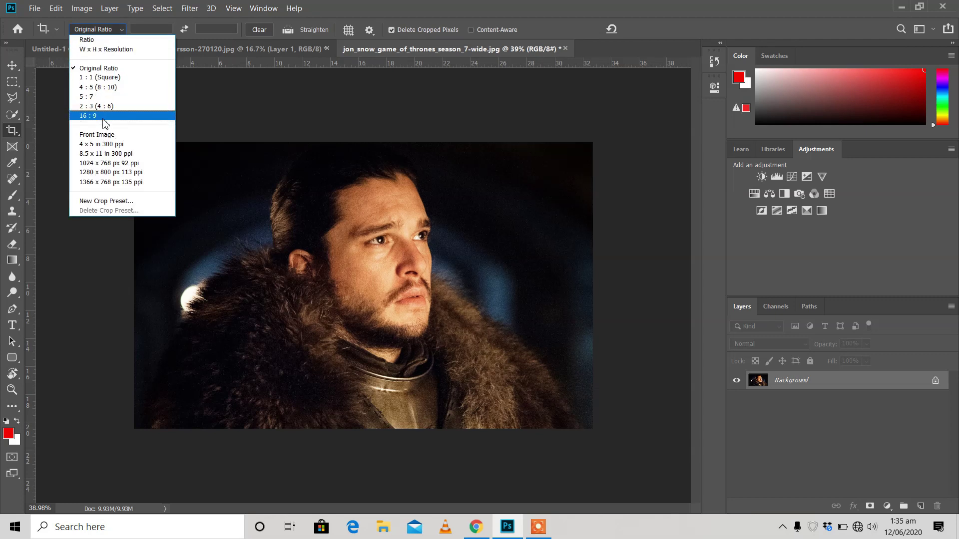
pyautogui.click(116, 78)
pyautogui.moveTo(337, 257); pyautogui.dragTo(346, 255)
pyautogui.press('Return')
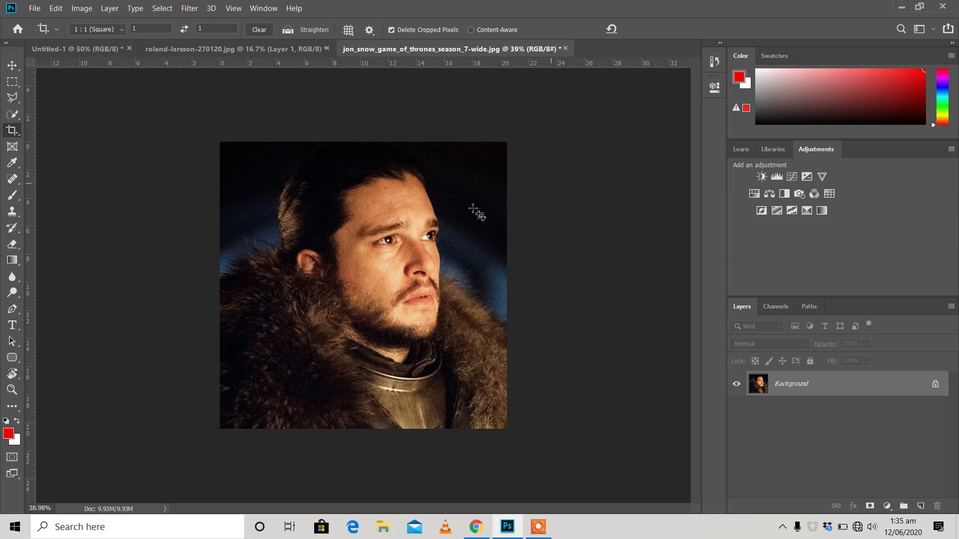
# Place the roland-larsson-270120 waterfall image into the square portrait document as a new layer.
pyautogui.click(514, 522)
pyautogui.moveTo(498, 29); pyautogui.dragTo(411, 238)
pyautogui.press('c')
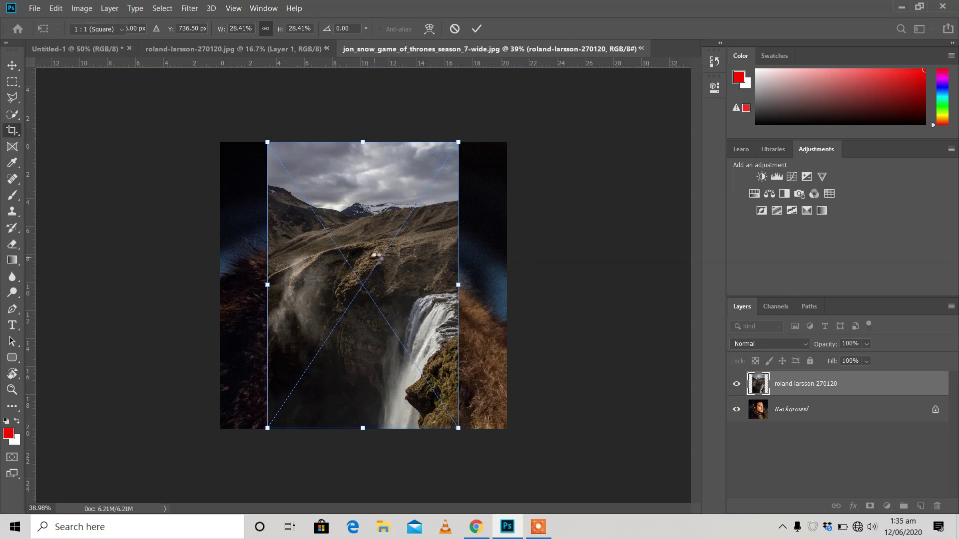
pyautogui.press('Return')
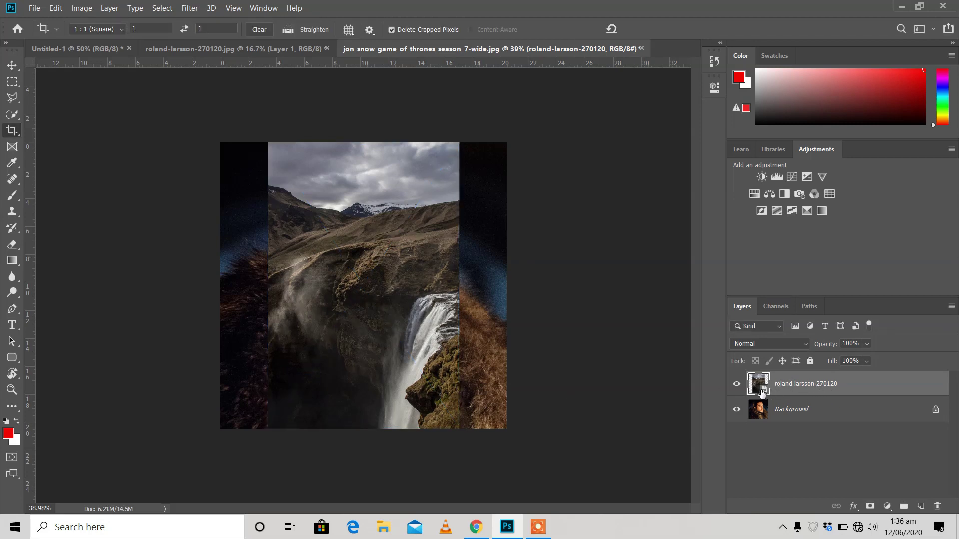
# Scale the waterfall layer down slightly with Free Transform and position it in the middle of the canvas.
pyautogui.click(12, 65)
pyautogui.moveTo(336, 256)
pyautogui.mouseDown()
pyautogui.moveTo(299, 257)
pyautogui.moveTo(355, 262)
pyautogui.moveTo(345, 260)
pyautogui.mouseUp()
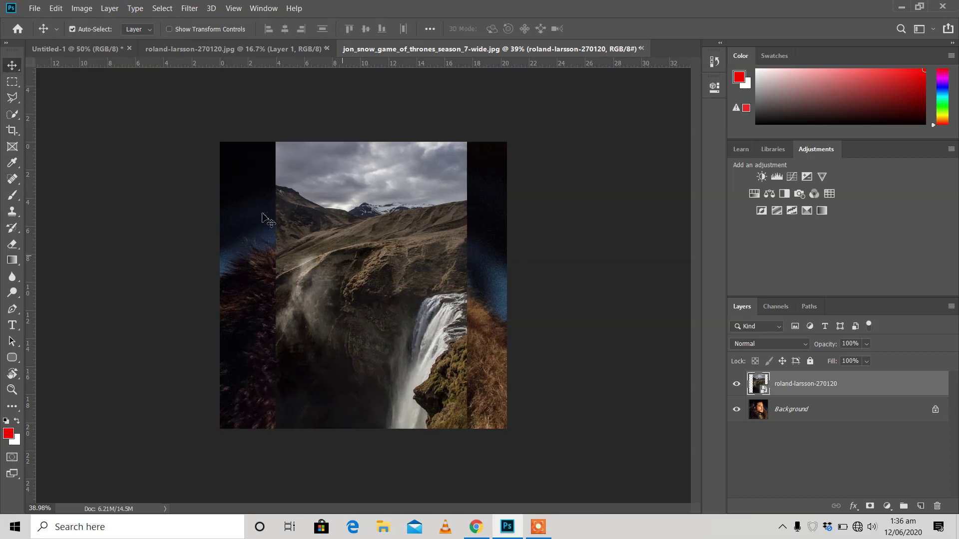
pyautogui.click(56, 8)
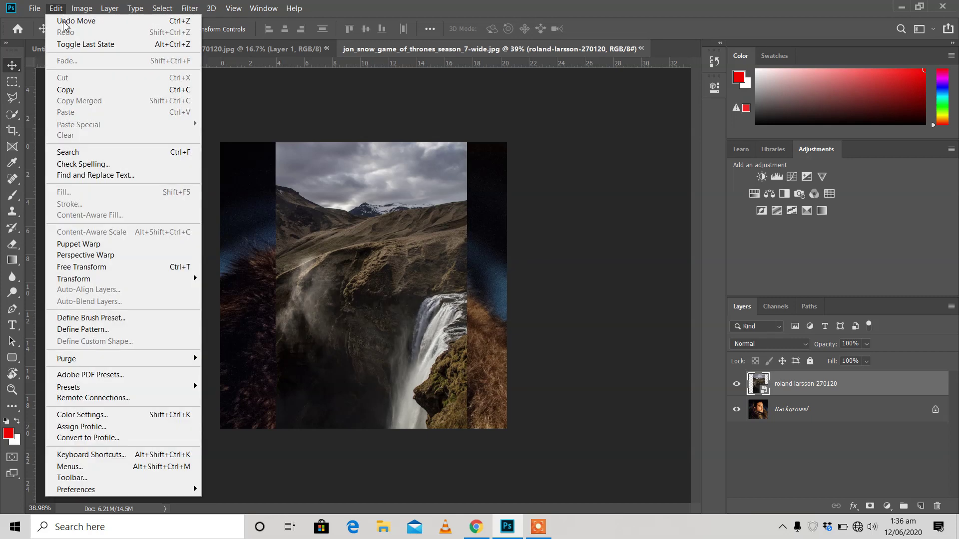
pyautogui.click(121, 266)
pyautogui.moveTo(278, 144); pyautogui.dragTo(267, 164)
pyautogui.moveTo(322, 270)
pyautogui.mouseDown()
pyautogui.moveTo(296, 263)
pyautogui.moveTo(310, 267)
pyautogui.mouseUp()
pyautogui.press('Return')
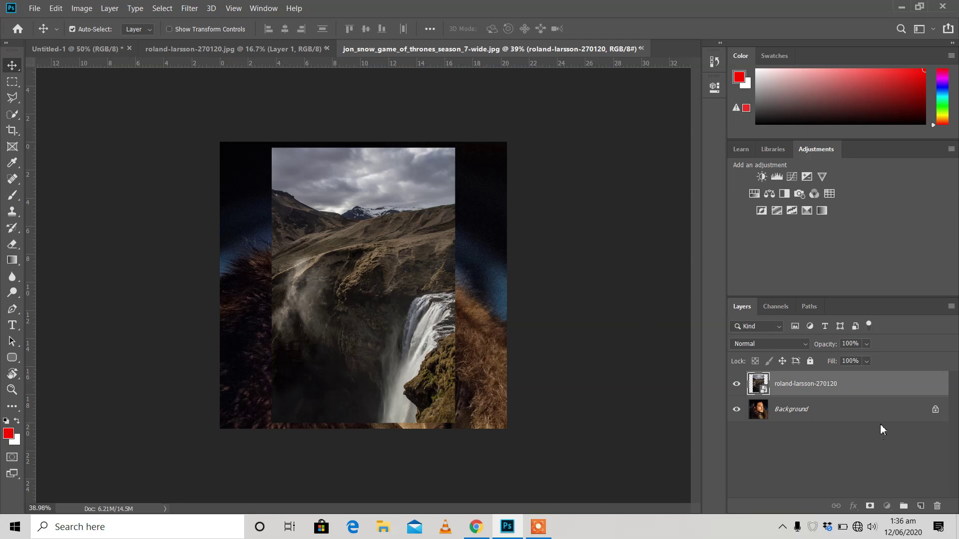
# Unlock the Background layer so it becomes a regular layer.
pyautogui.moveTo(808, 413); pyautogui.dragTo(827, 428)
pyautogui.click(841, 418)
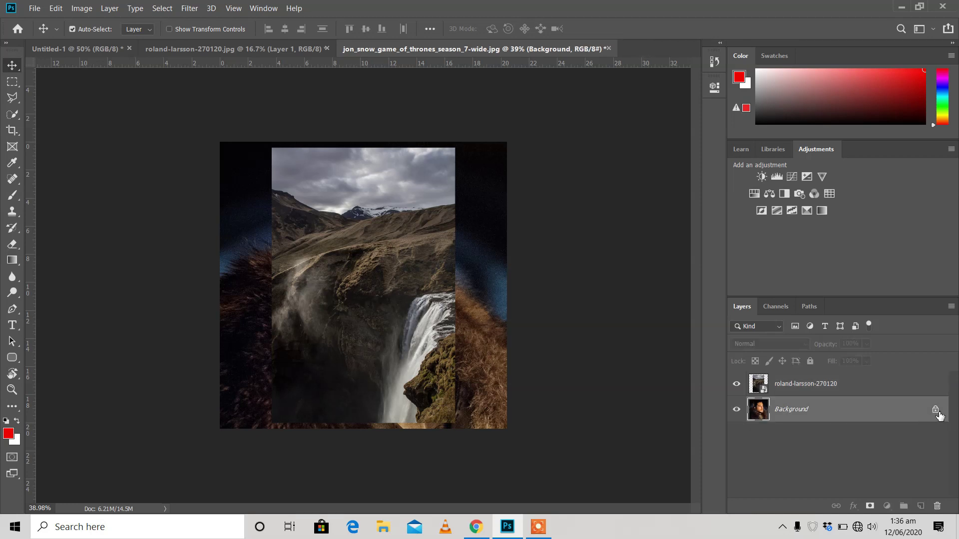
pyautogui.click(938, 413)
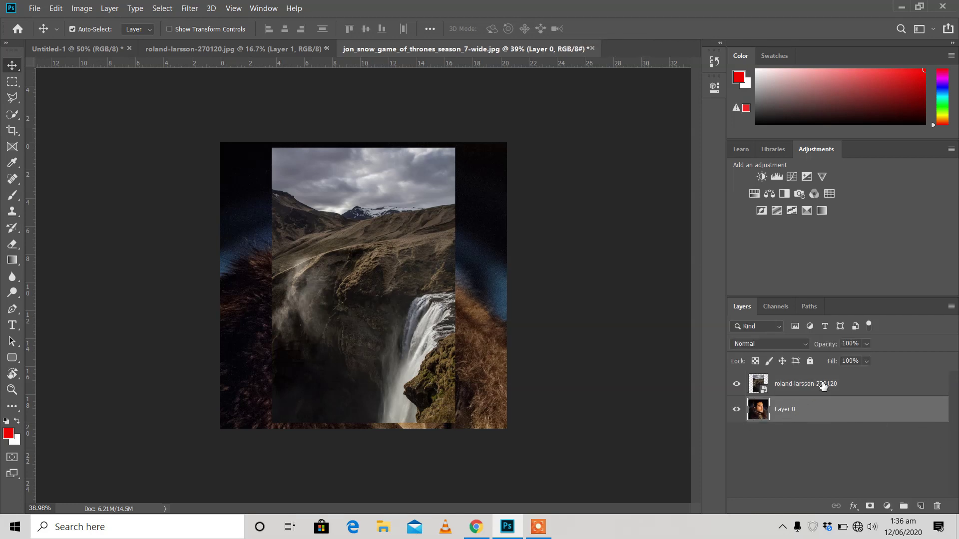
# Move the roland-larsson-270120 layer below Layer 0 and back above it, and lower its opacity to 54% before restoring it to 100%.
pyautogui.moveTo(822, 388); pyautogui.dragTo(822, 418)
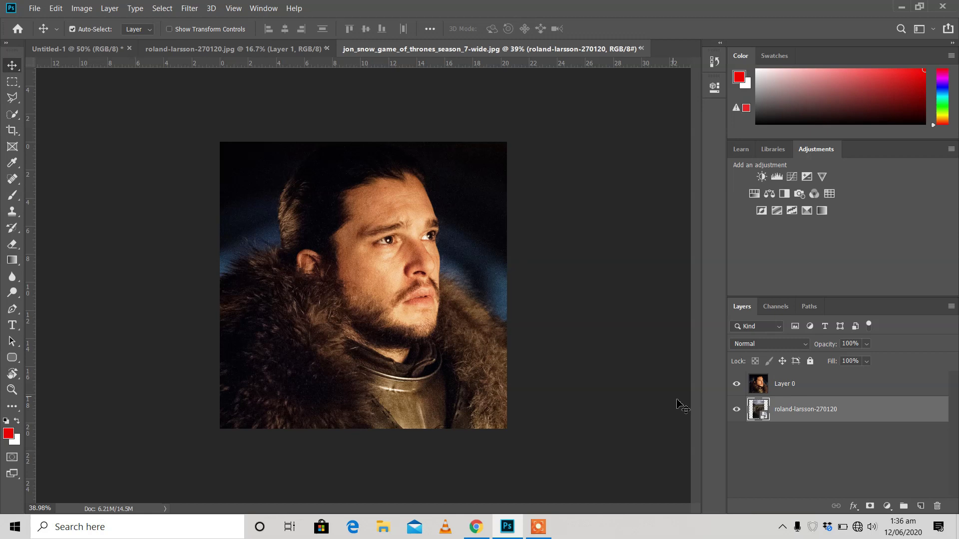
pyautogui.moveTo(818, 409); pyautogui.dragTo(815, 384)
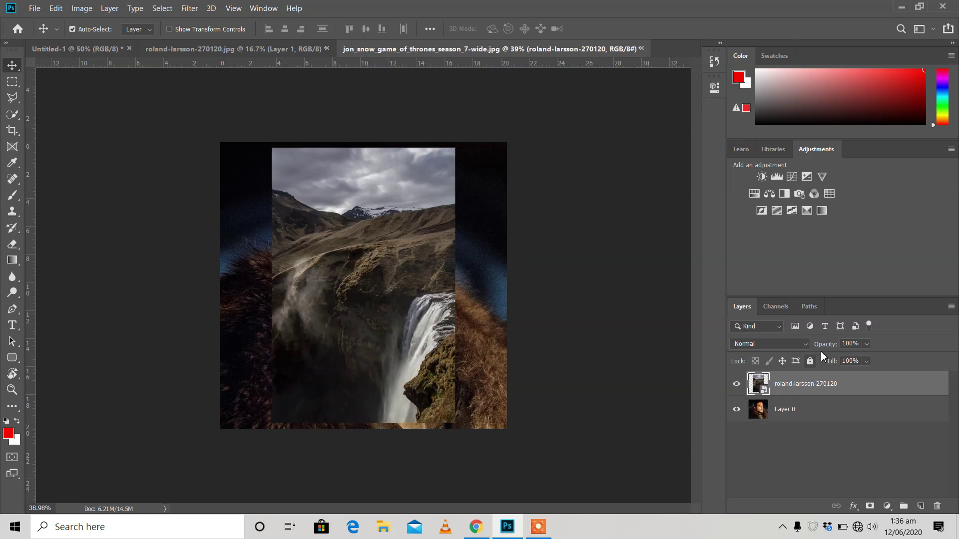
pyautogui.moveTo(832, 348); pyautogui.dragTo(805, 350)
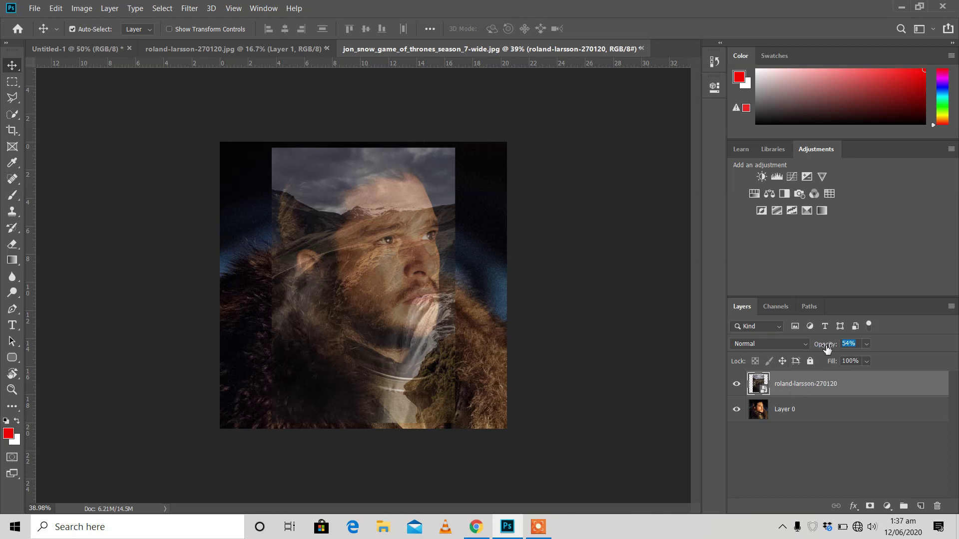
pyautogui.moveTo(826, 350); pyautogui.dragTo(906, 364)
# Place the roland-larsson-270120 layer beneath Layer 0 and reduce the opacity of Layer 0 to 44%.
pyautogui.moveTo(856, 388); pyautogui.dragTo(830, 423)
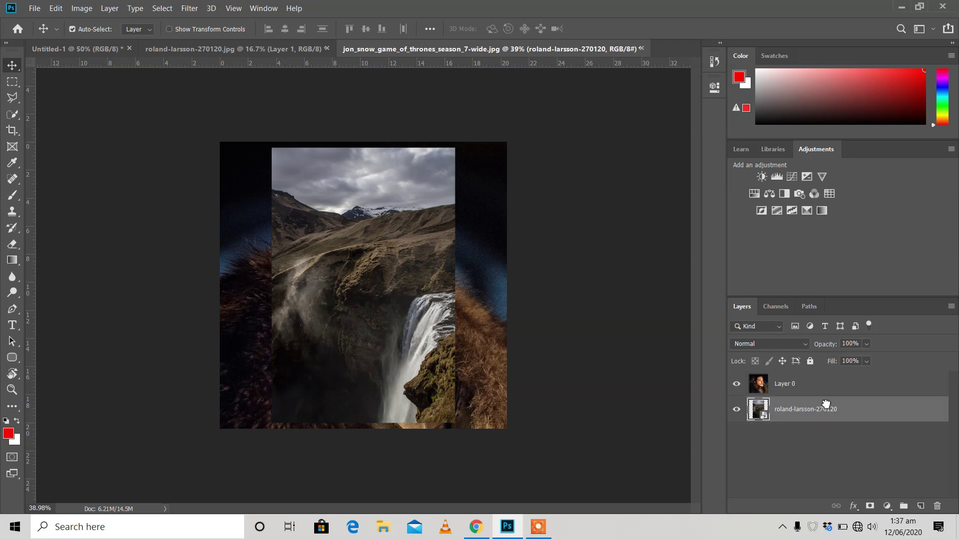
pyautogui.click(803, 392)
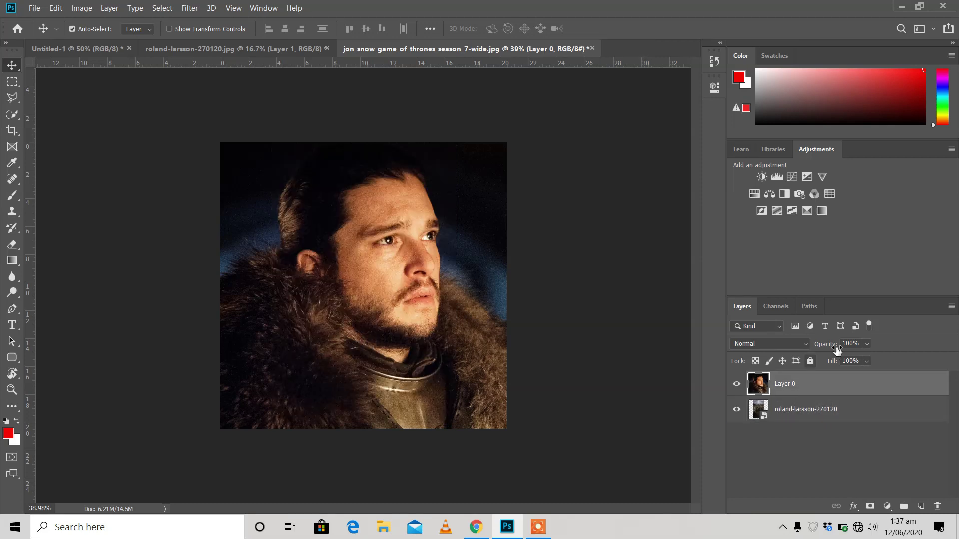
pyautogui.moveTo(829, 350); pyautogui.dragTo(794, 353)
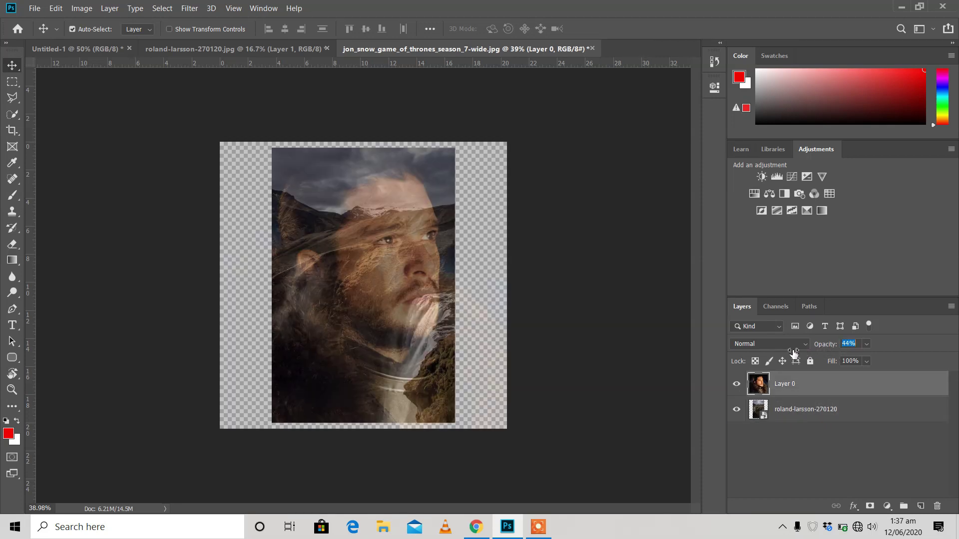